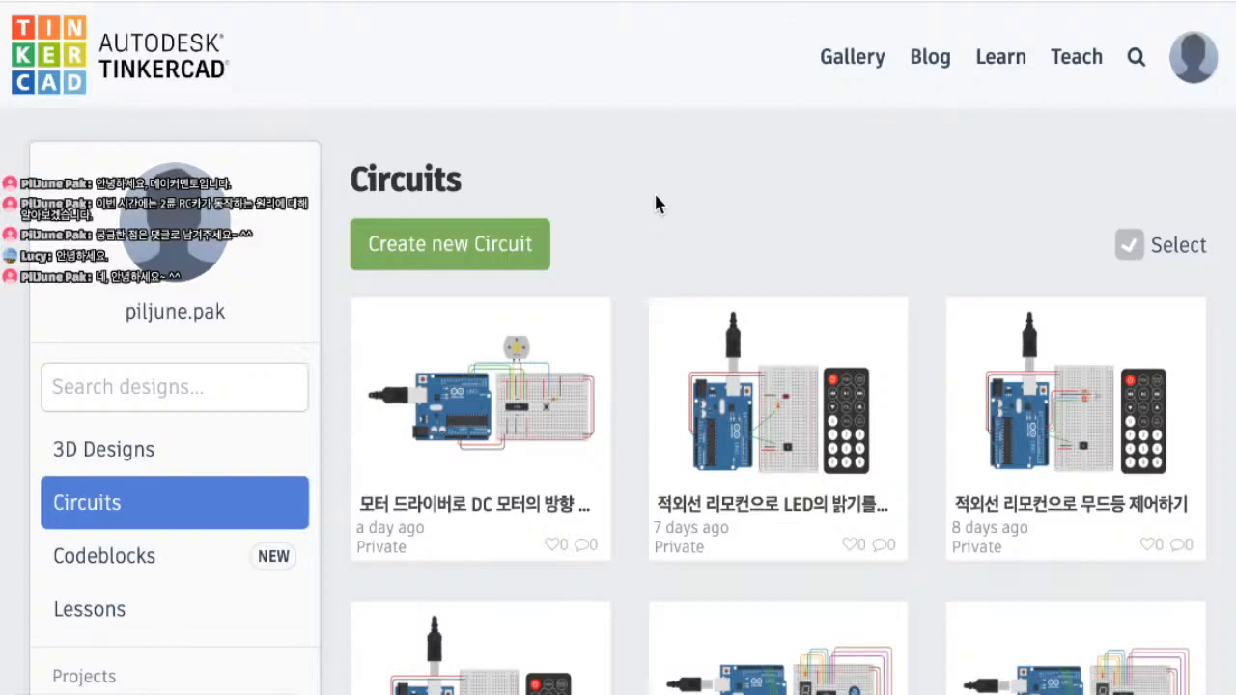
- Duplicate the first circuit in the list, the DC motor direction control with a motor driver
mouse_move(464, 317)
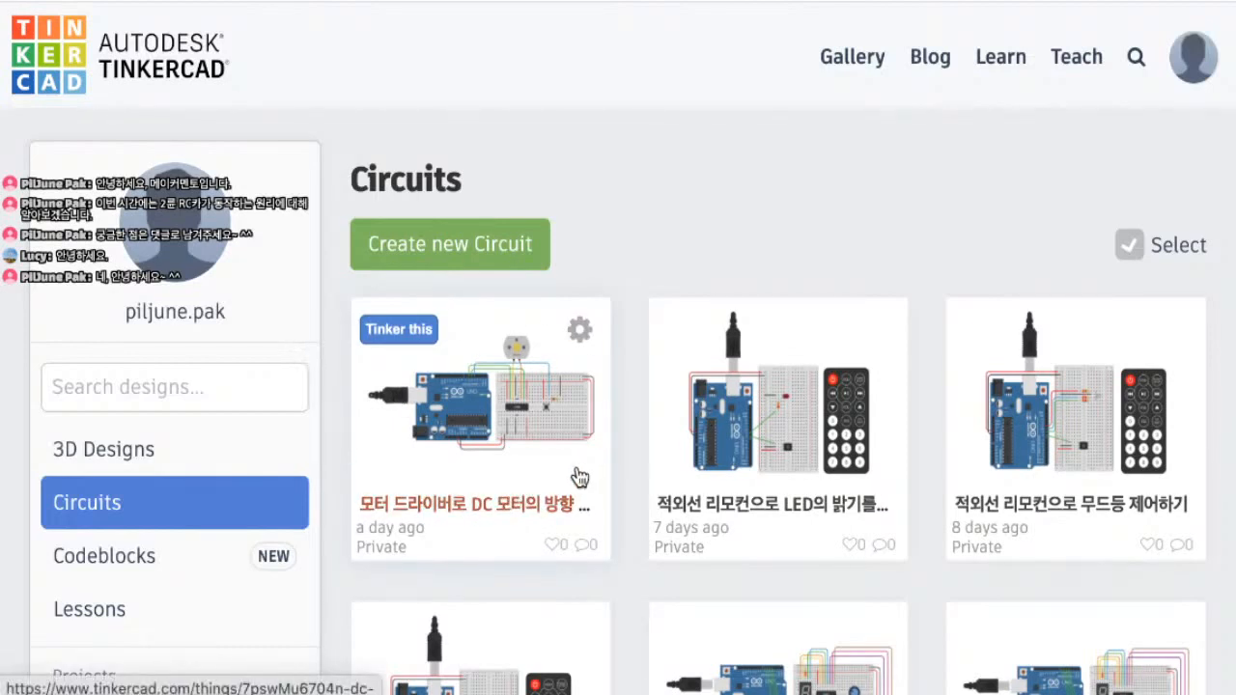
left_click(579, 335)
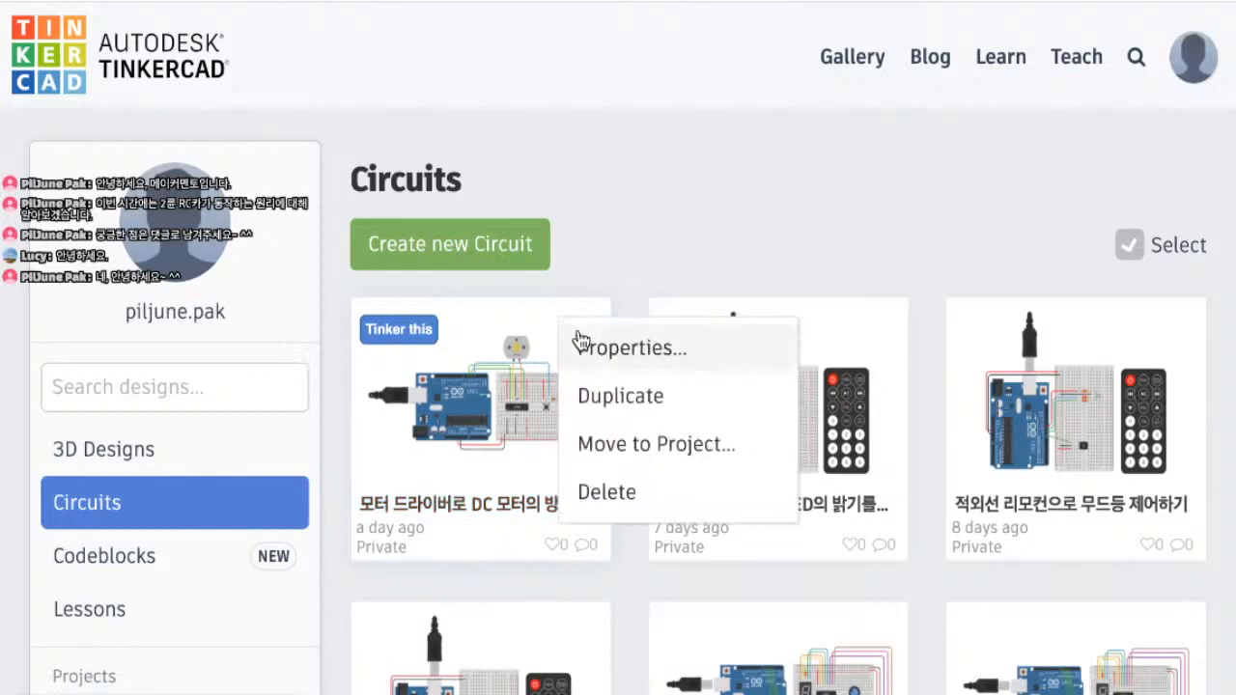
left_click(655, 402)
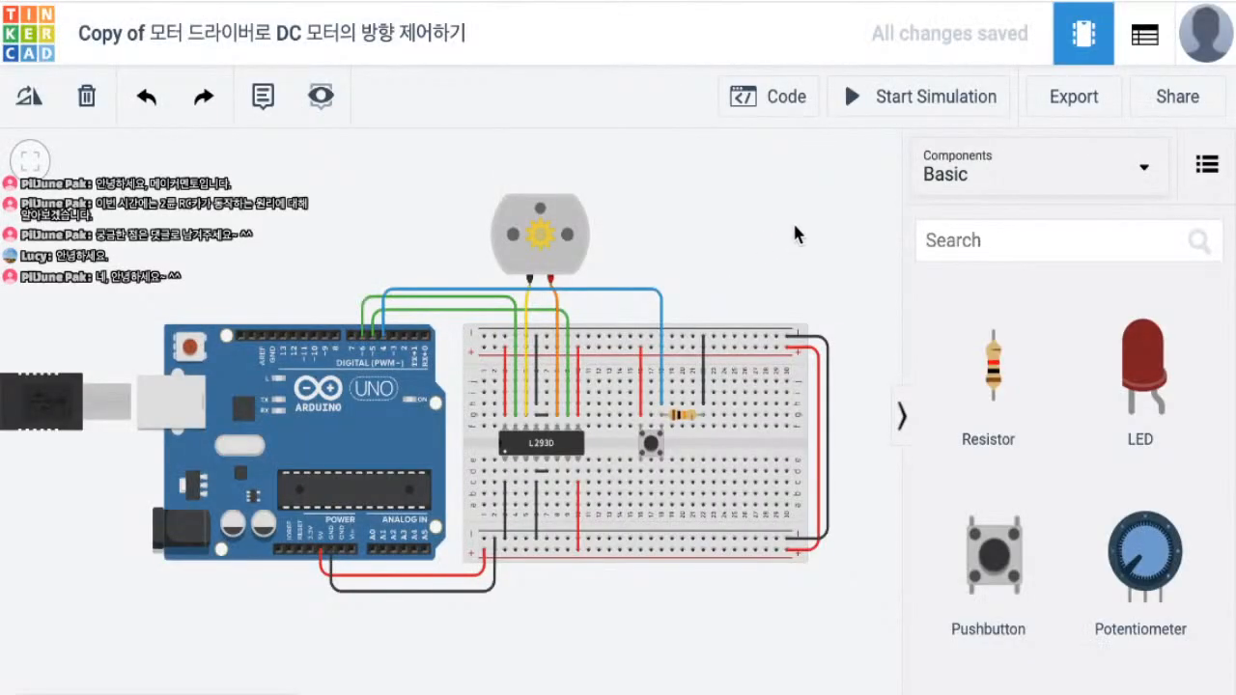
- Search the components for "remote", then place an IR remote beside the breadboard and an IR sensor in breadboard columns 22–24
left_click_drag(796, 230, 619, 221)
left_click_drag(775, 239, 792, 267)
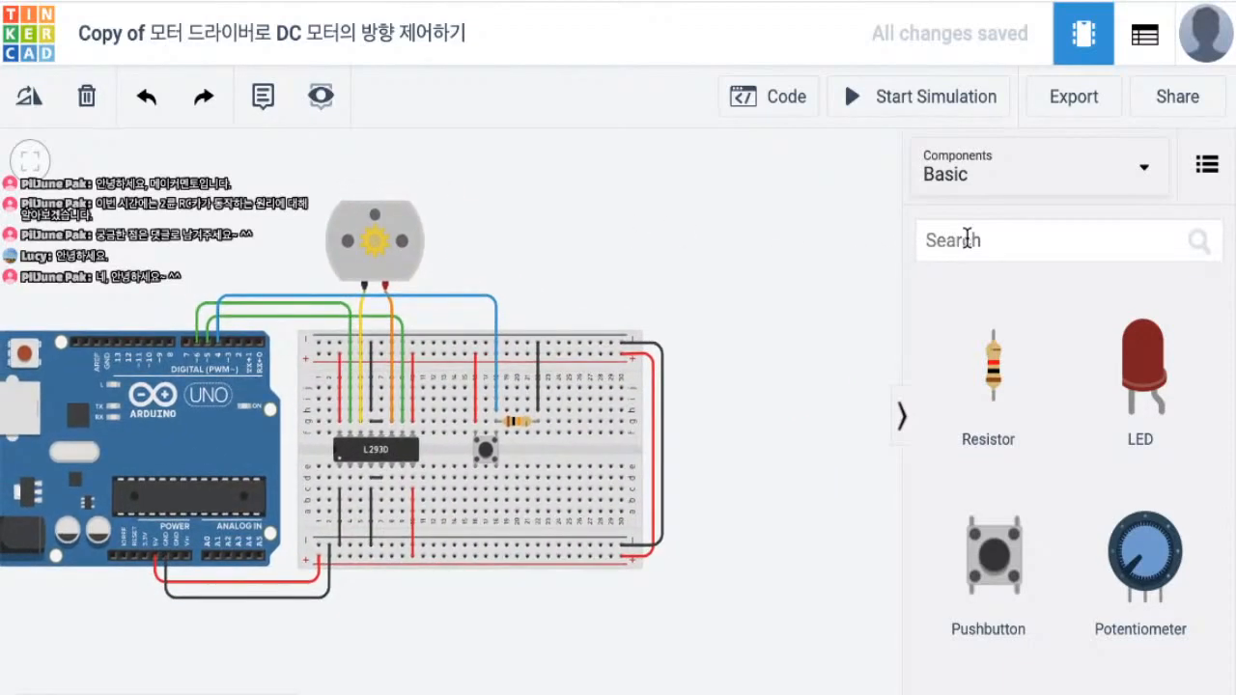
left_click(967, 239)
type("re")
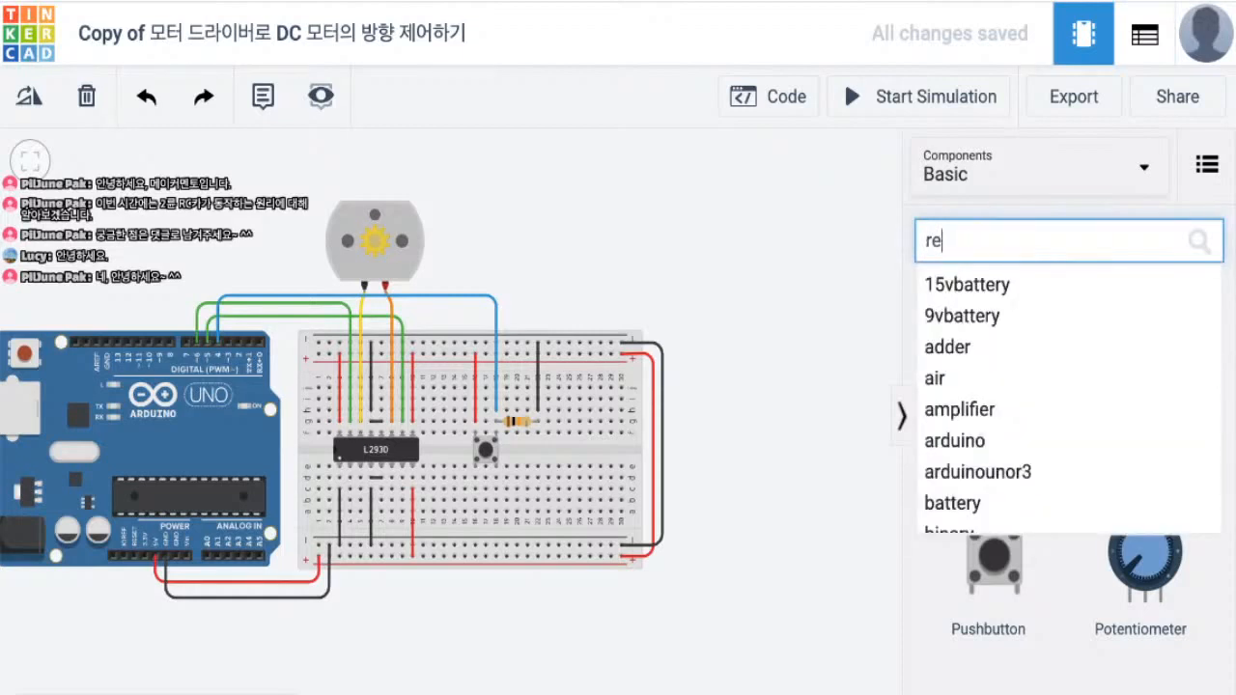
type("mote")
key("Return")
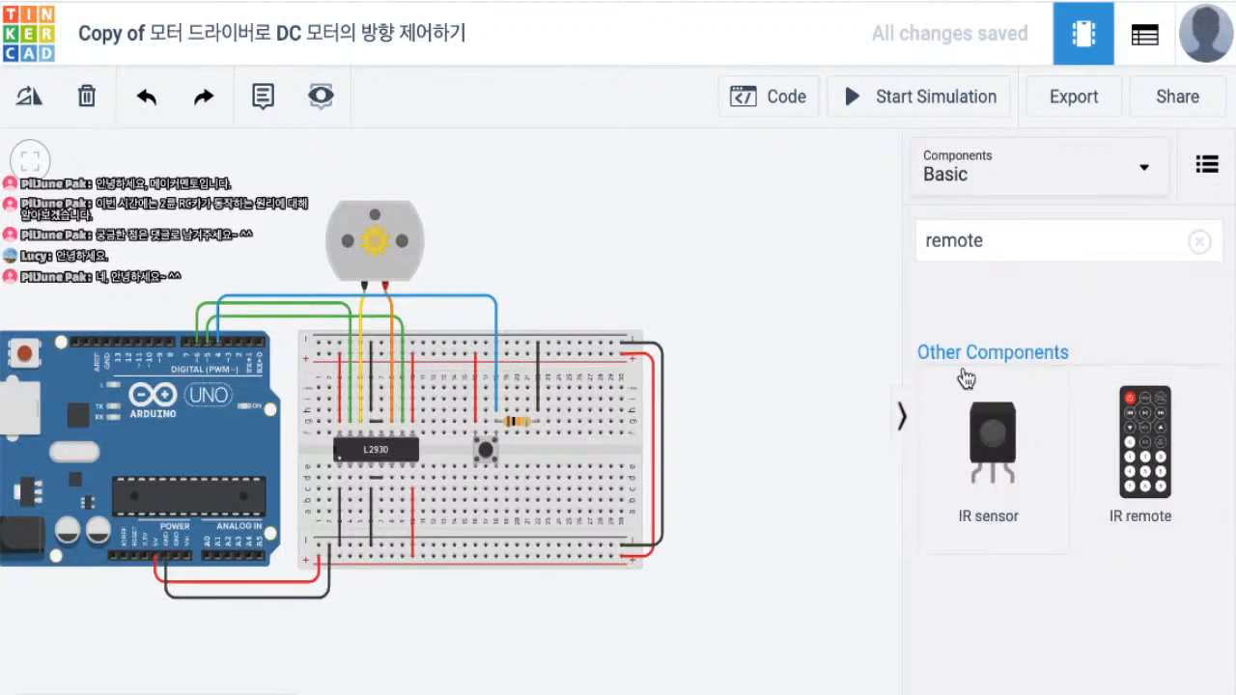
left_click_drag(1158, 411, 770, 390)
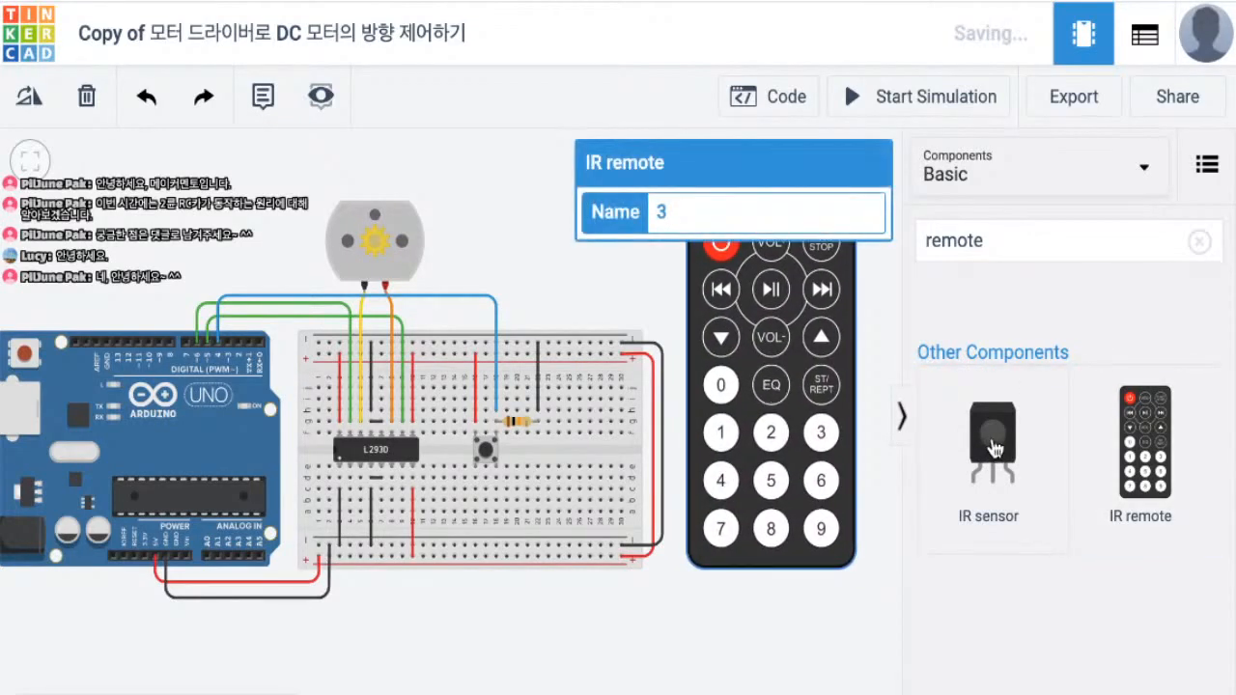
left_click_drag(982, 450, 550, 499)
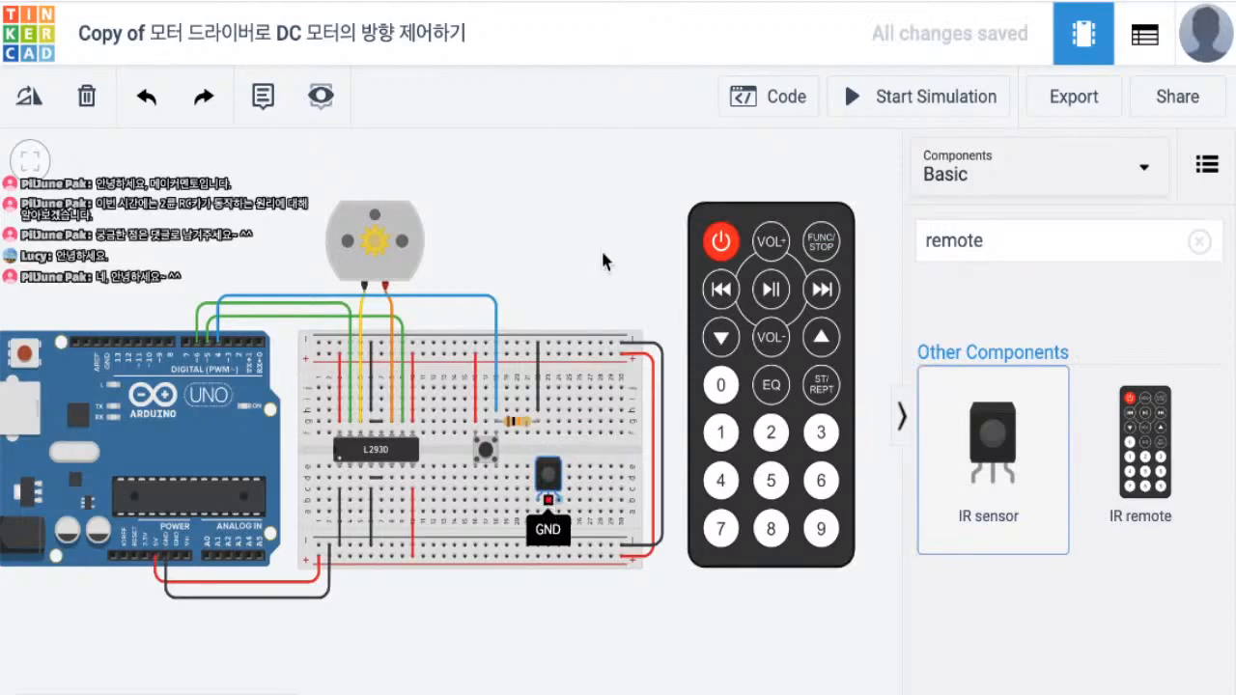
left_click(531, 224)
- Delete the pushbutton together with its red, blue and black wires and the 10 kΩ resistor
scroll(560, 224, "up", 3)
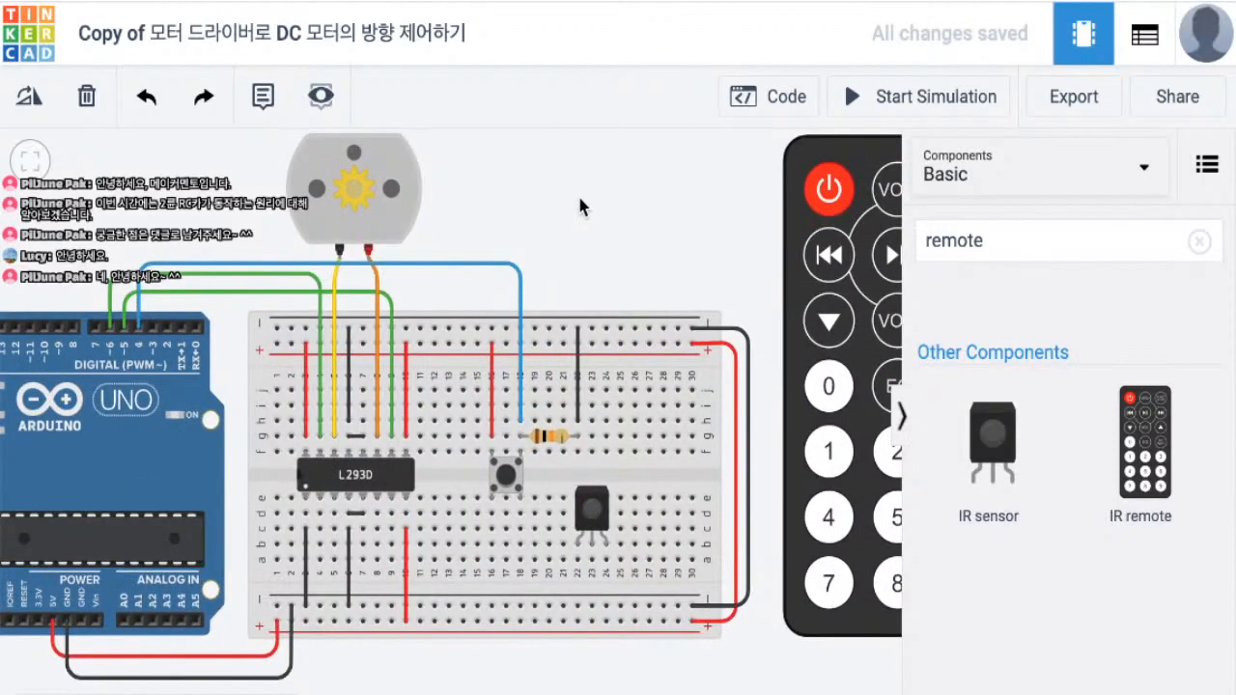
left_click_drag(578, 193, 613, 196)
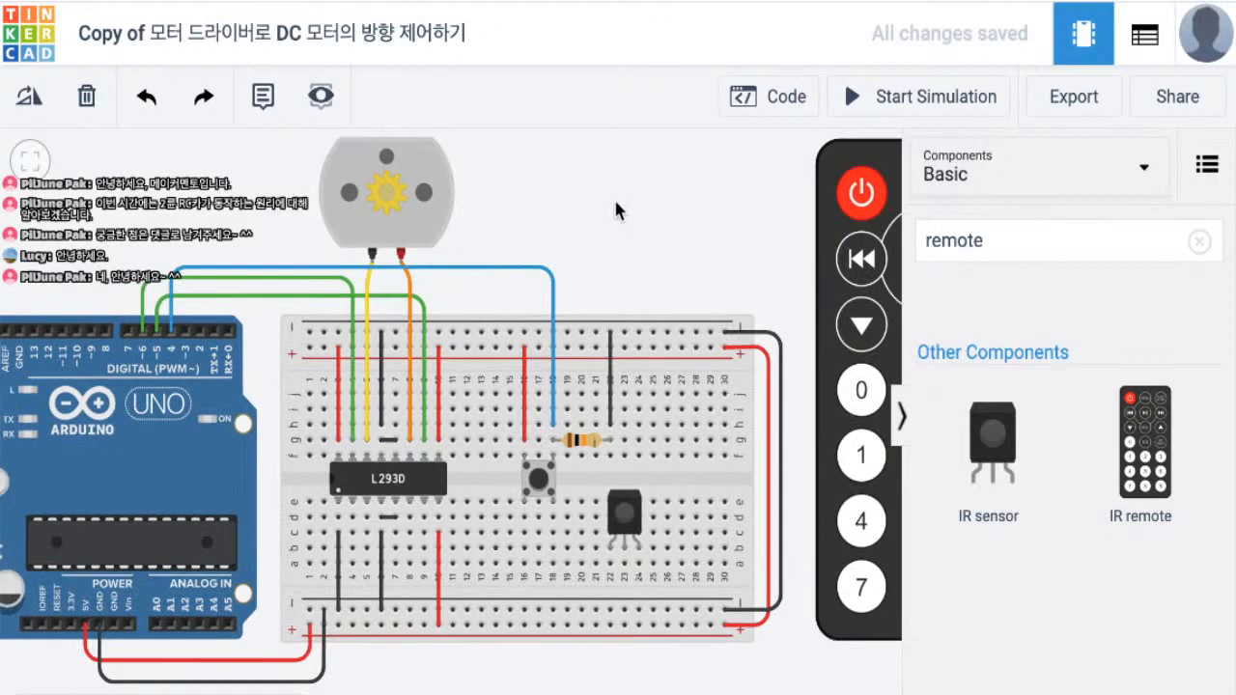
left_click(538, 483)
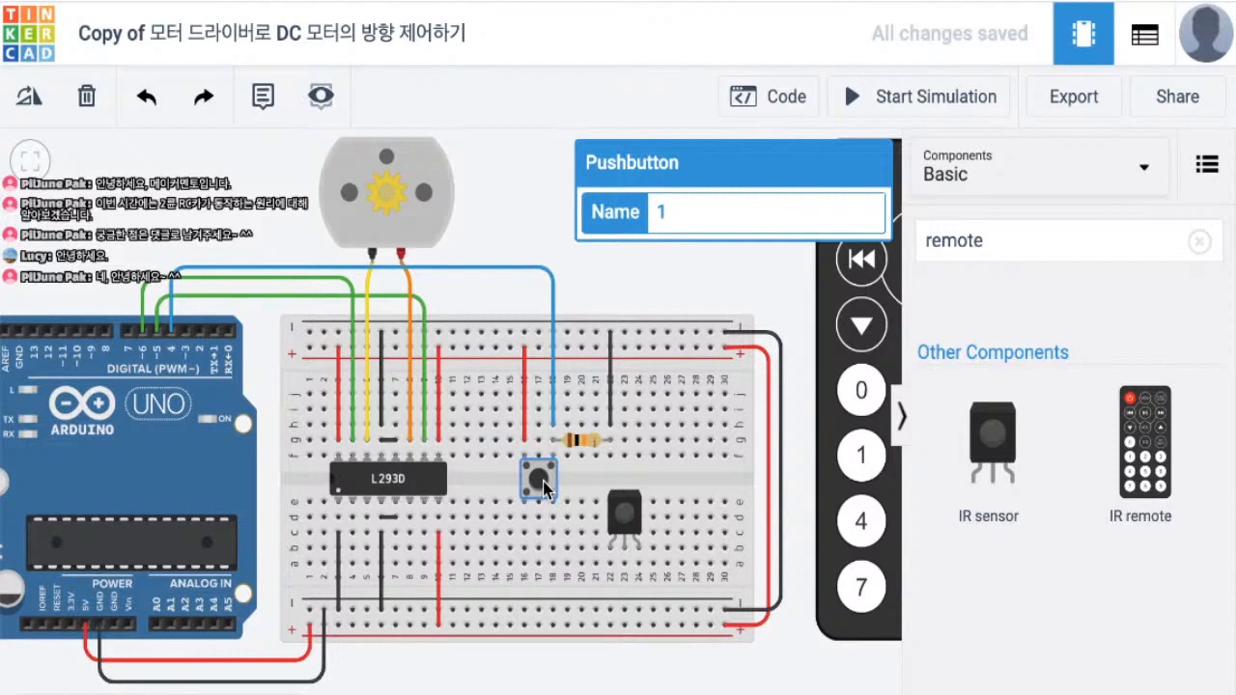
key("Delete")
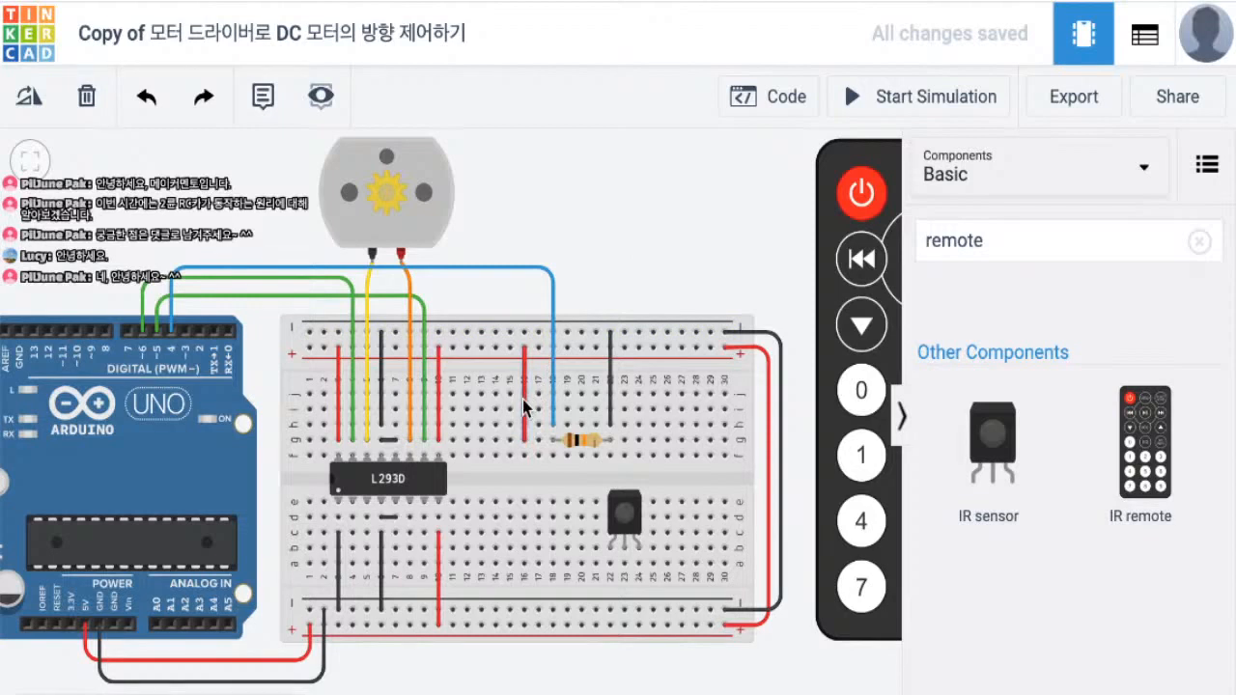
left_click(524, 405)
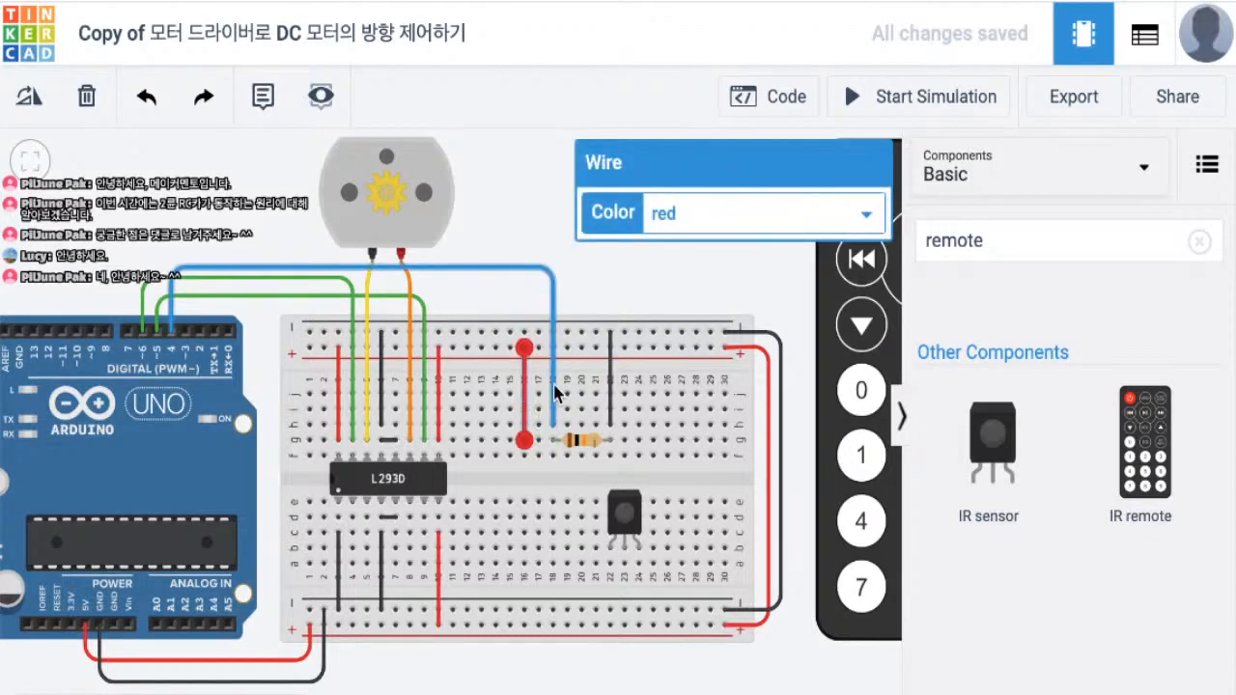
left_click(555, 384)
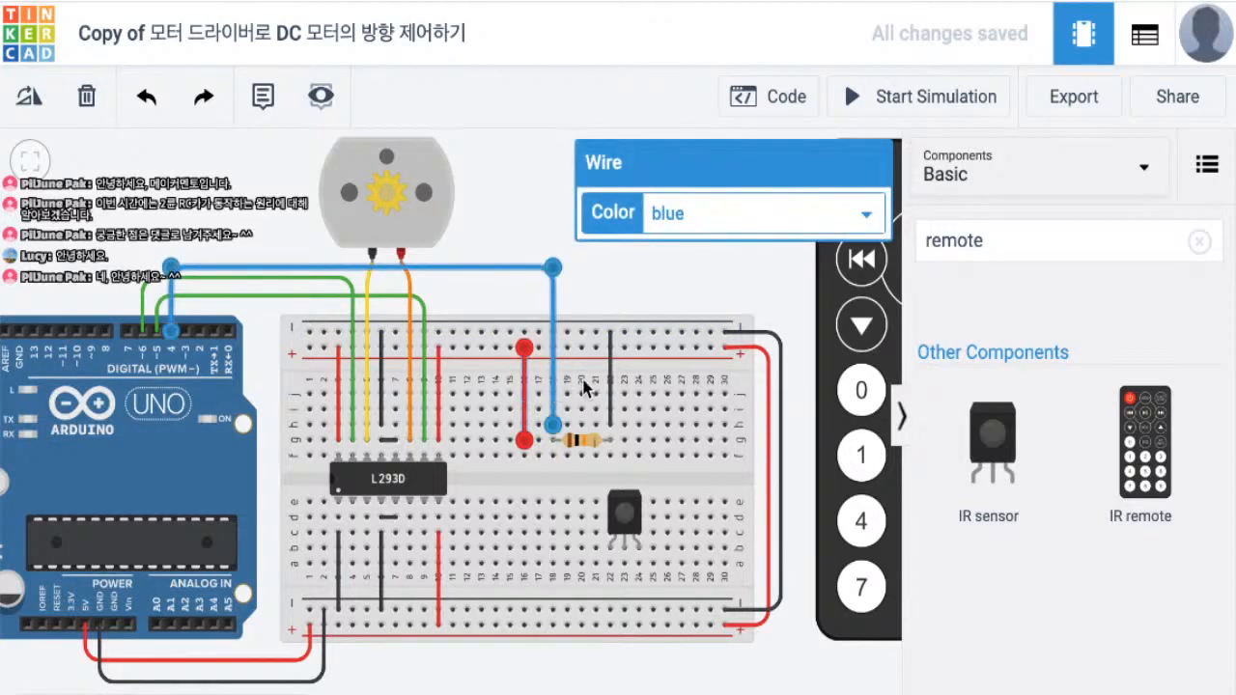
left_click(610, 388)
left_click(584, 442)
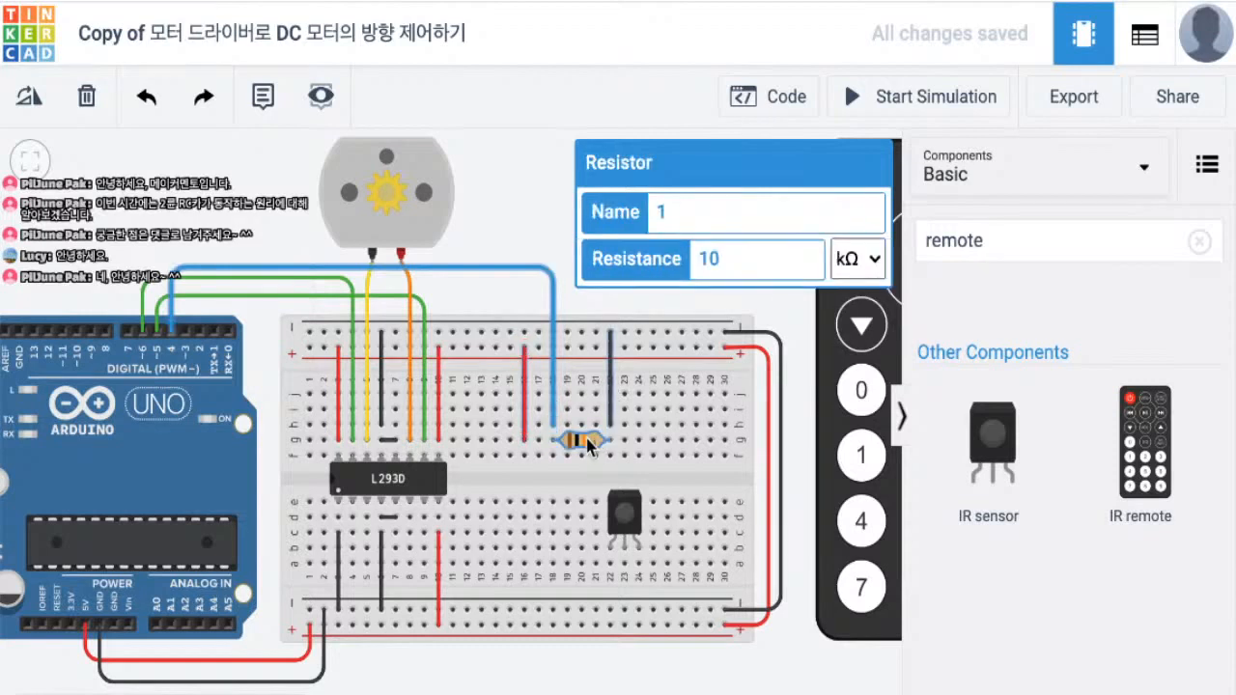
key("Delete")
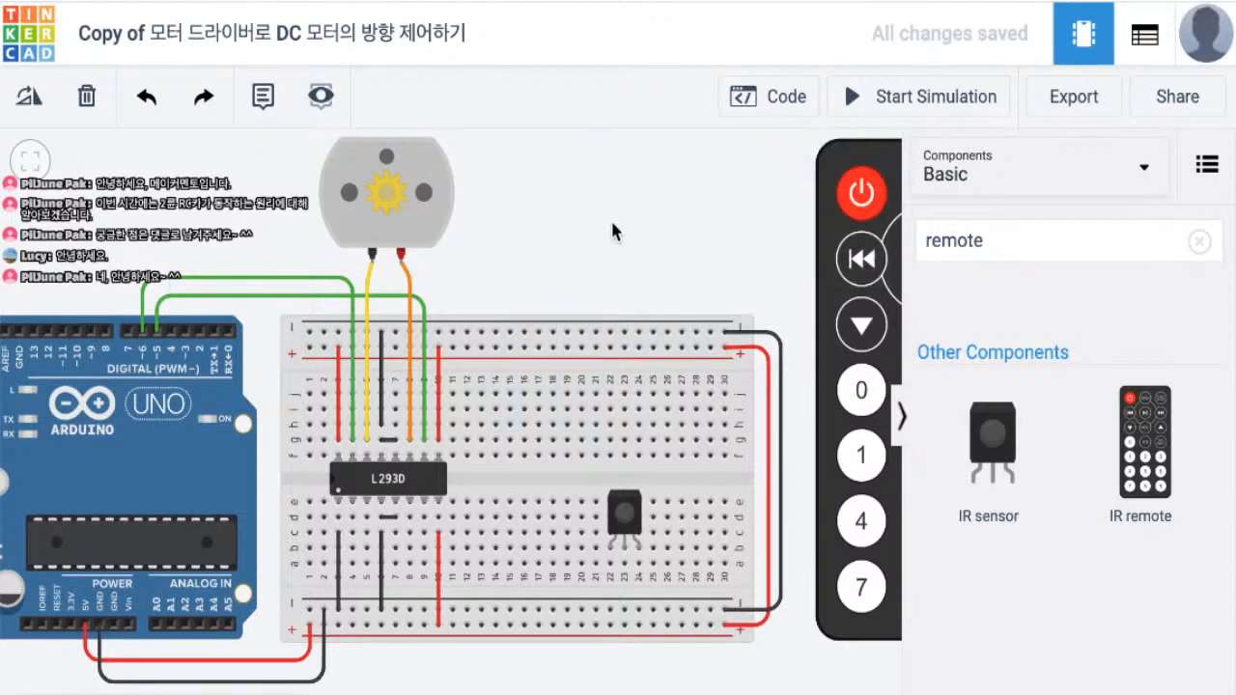
- Wire the IR sensor's Out pin from breadboard hole a22 to Arduino pin D4 with a green wire
left_click_drag(611, 218, 612, 202)
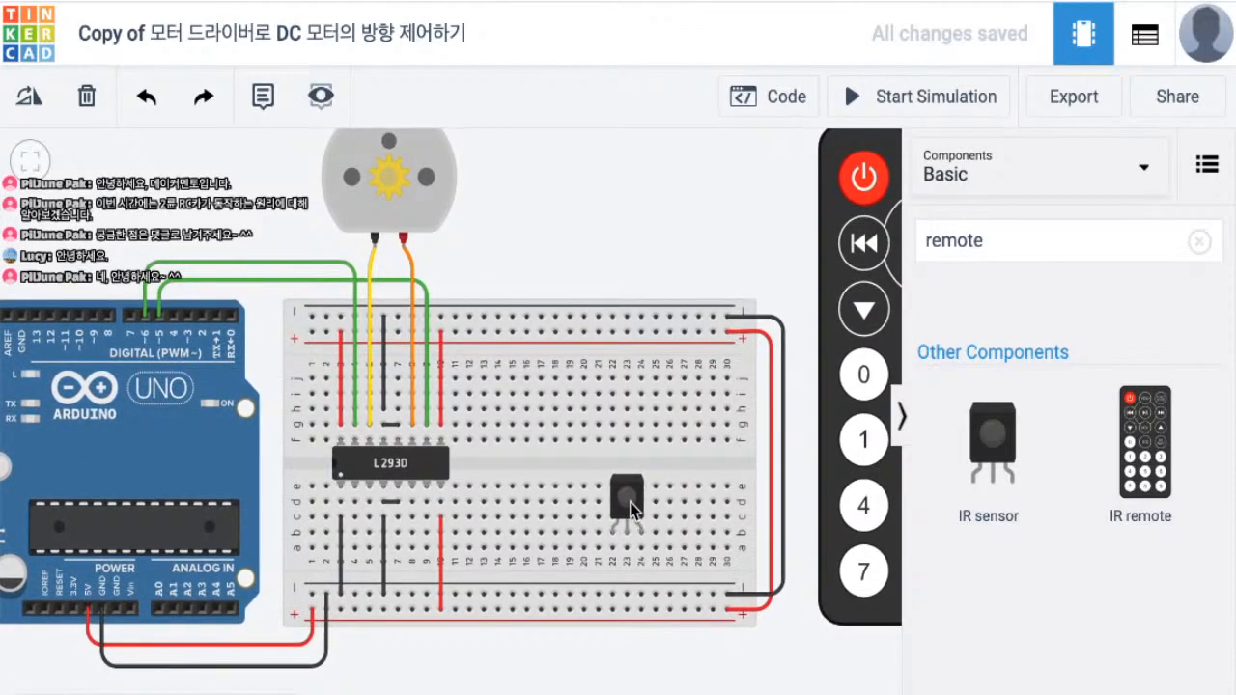
left_click(627, 510)
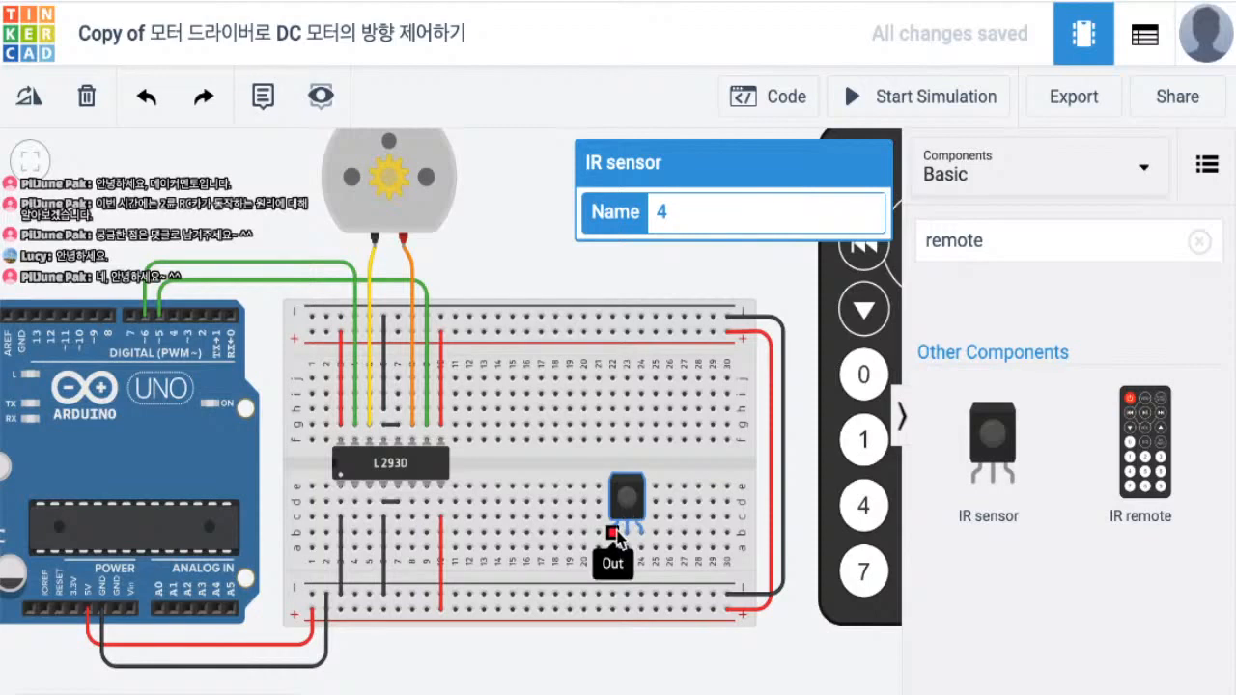
left_click(614, 533)
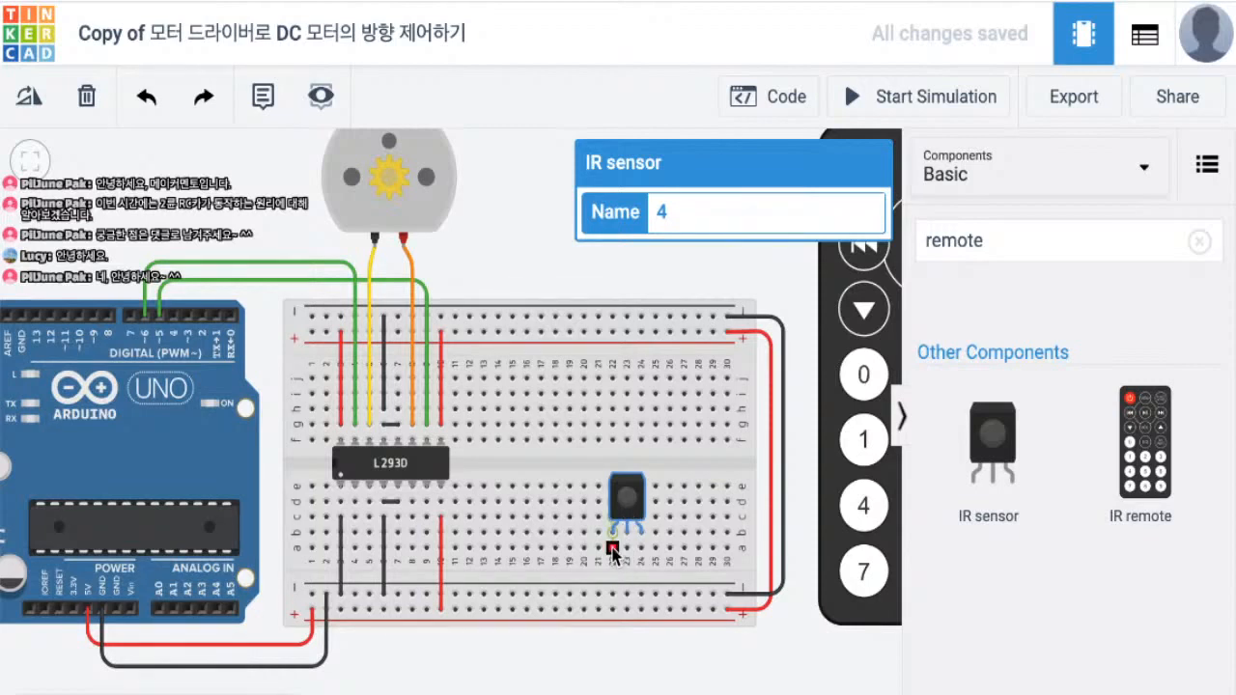
left_click(612, 548)
left_click(612, 549)
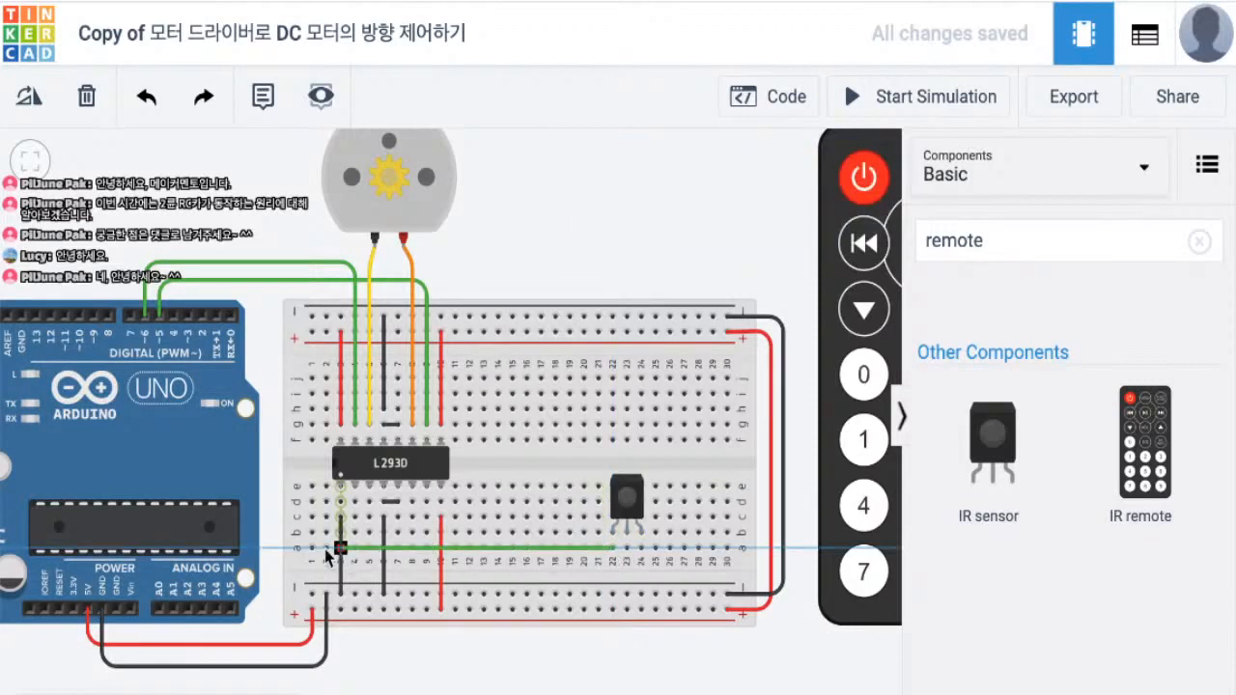
left_click(209, 547)
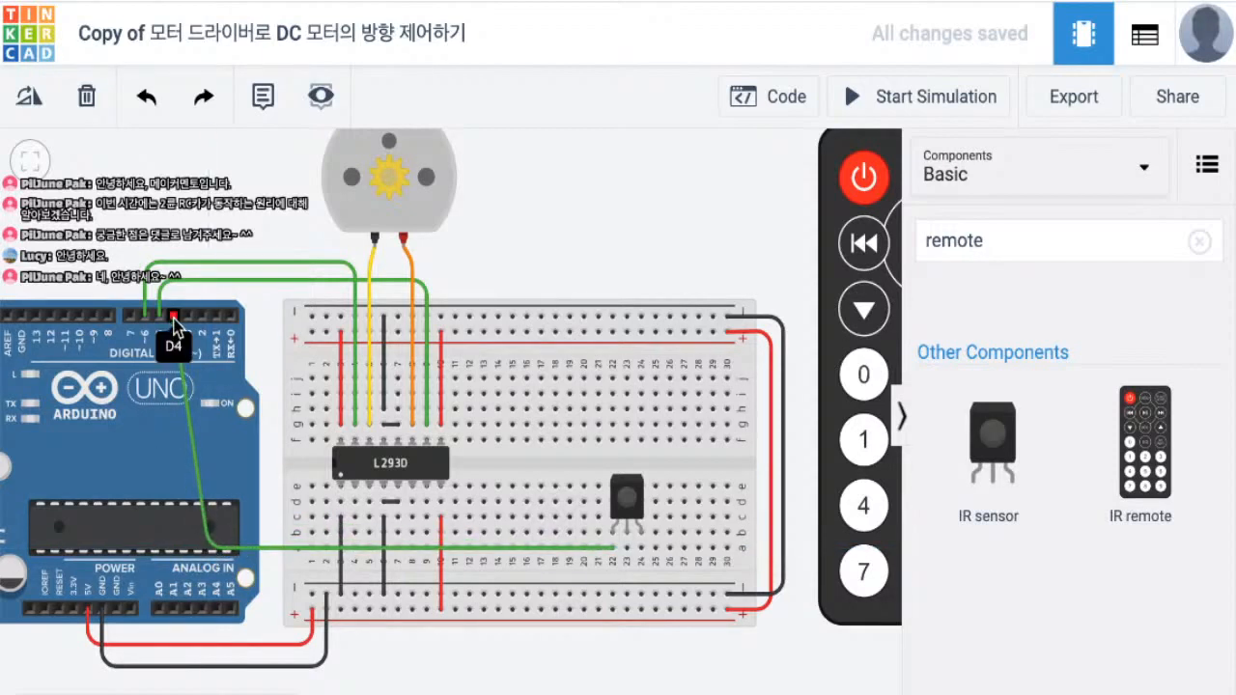
left_click(173, 316)
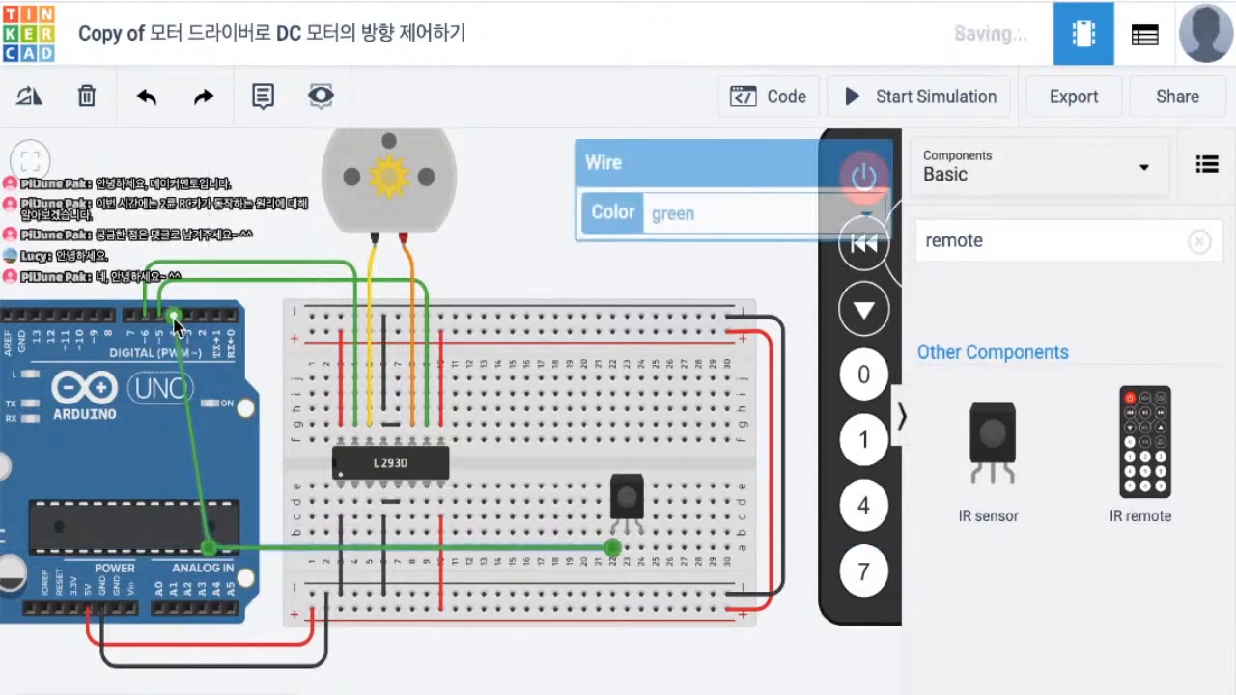
- Wire the IR sensor's ground column 23 to the lower negative rail in black and its power column 24 to the positive rail in red
left_click(629, 538)
left_click(628, 537)
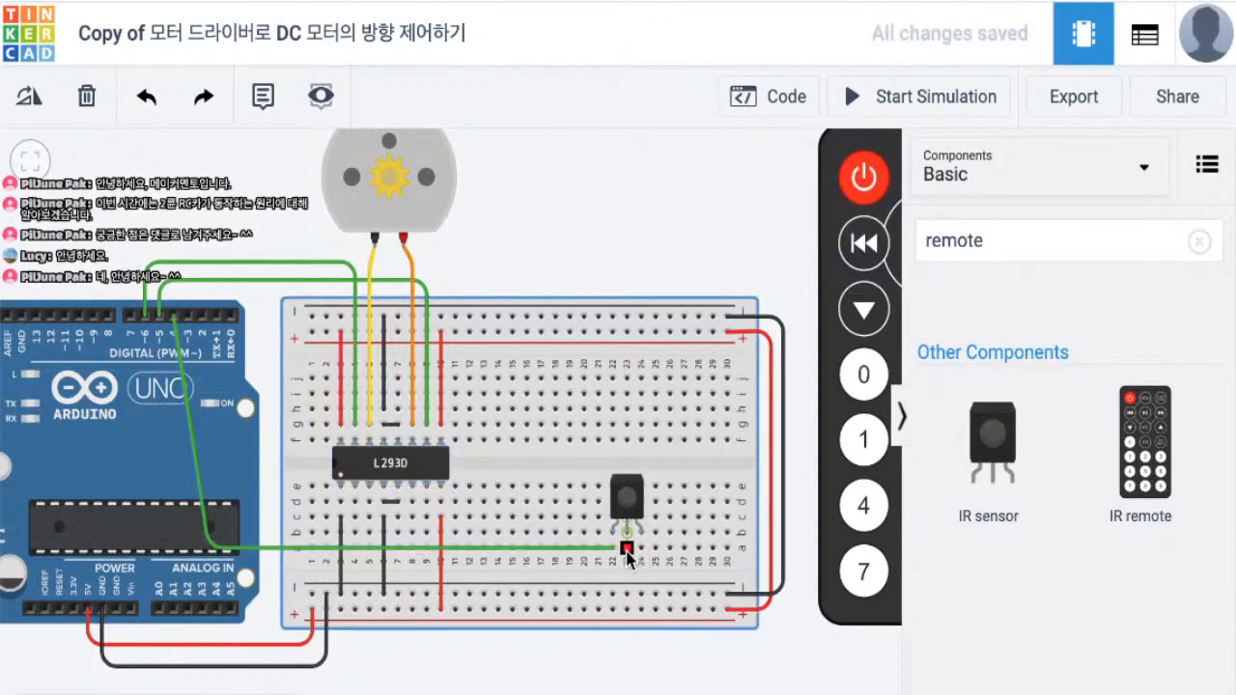
left_click(628, 537)
left_click(627, 594)
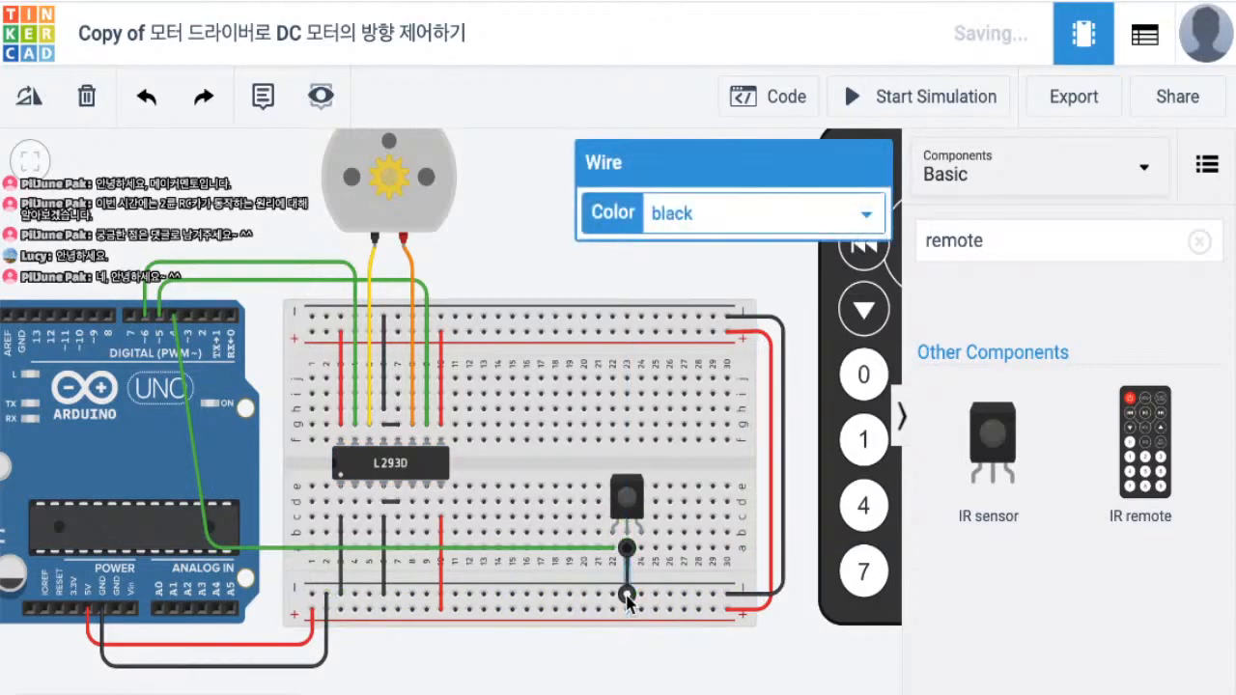
left_click(640, 537)
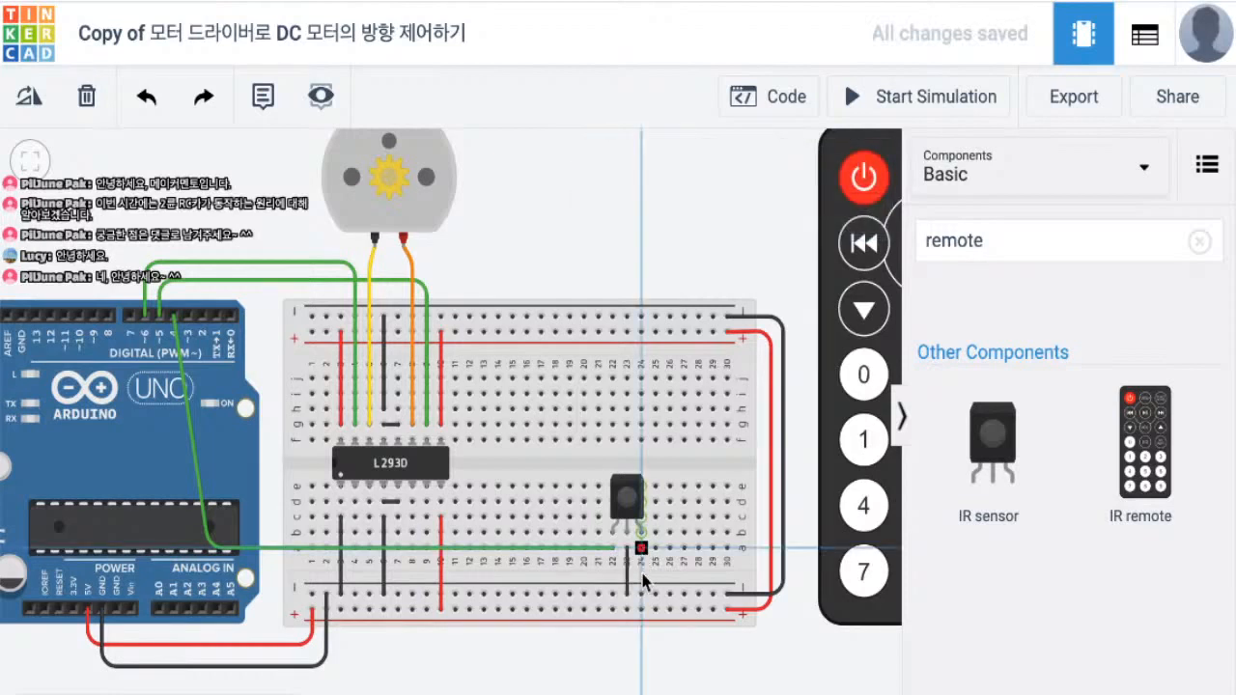
left_click(642, 610)
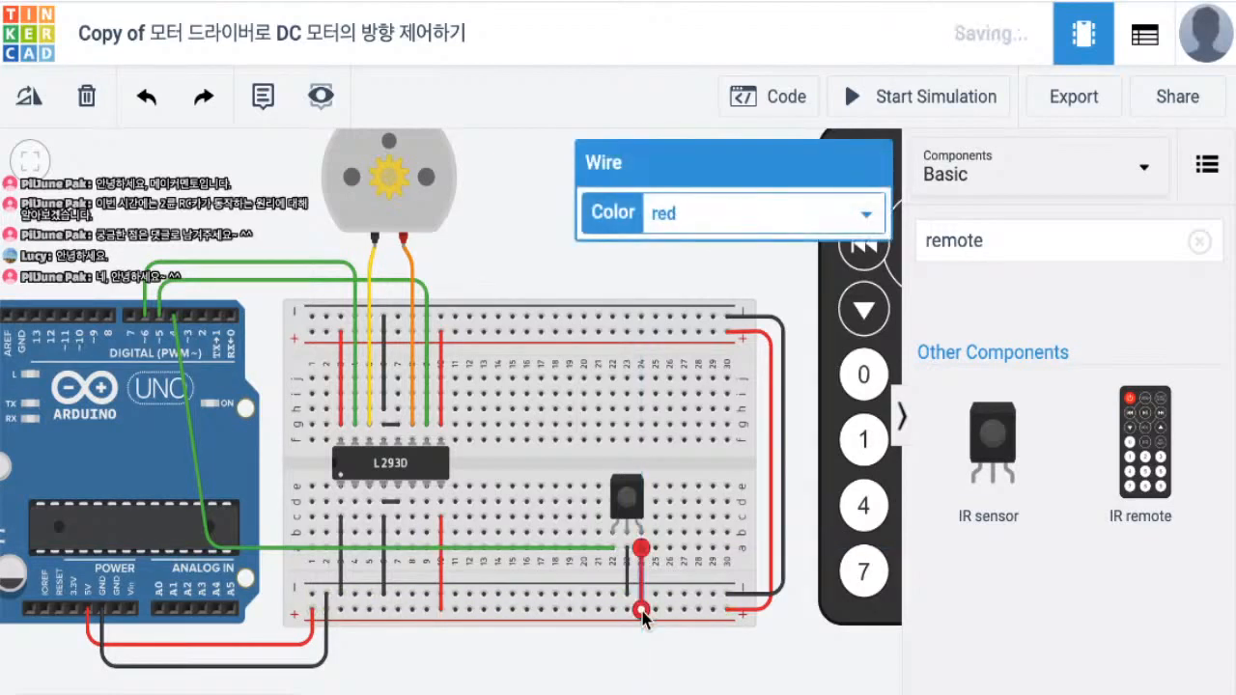
left_click(589, 294)
- Clear the component search and add a copy of the DC motor above the breadboard, beside the original
left_click_drag(629, 214, 612, 246)
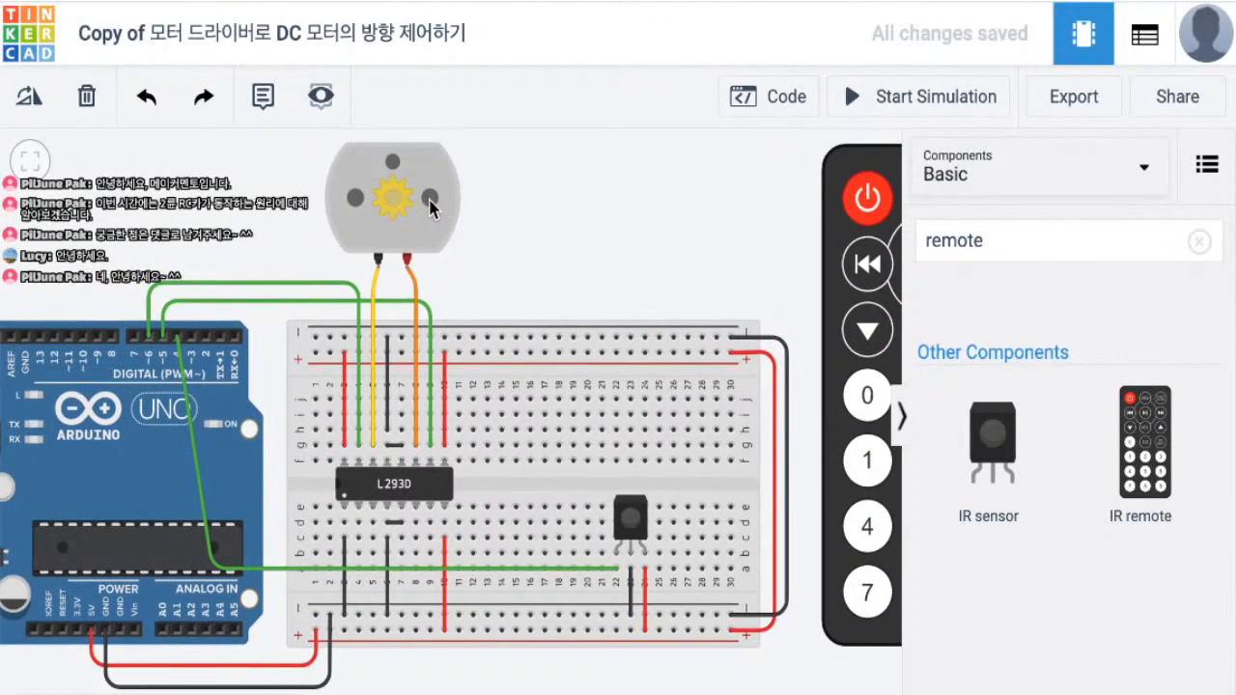
left_click(1199, 242)
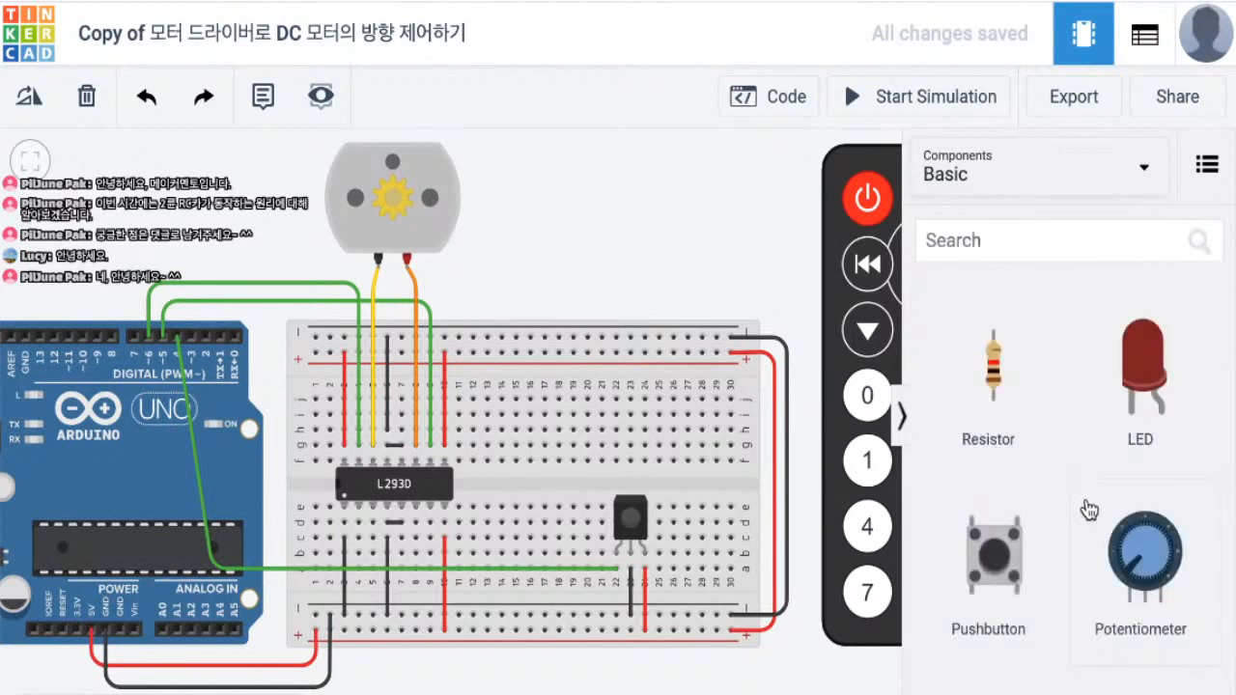
left_click(403, 200)
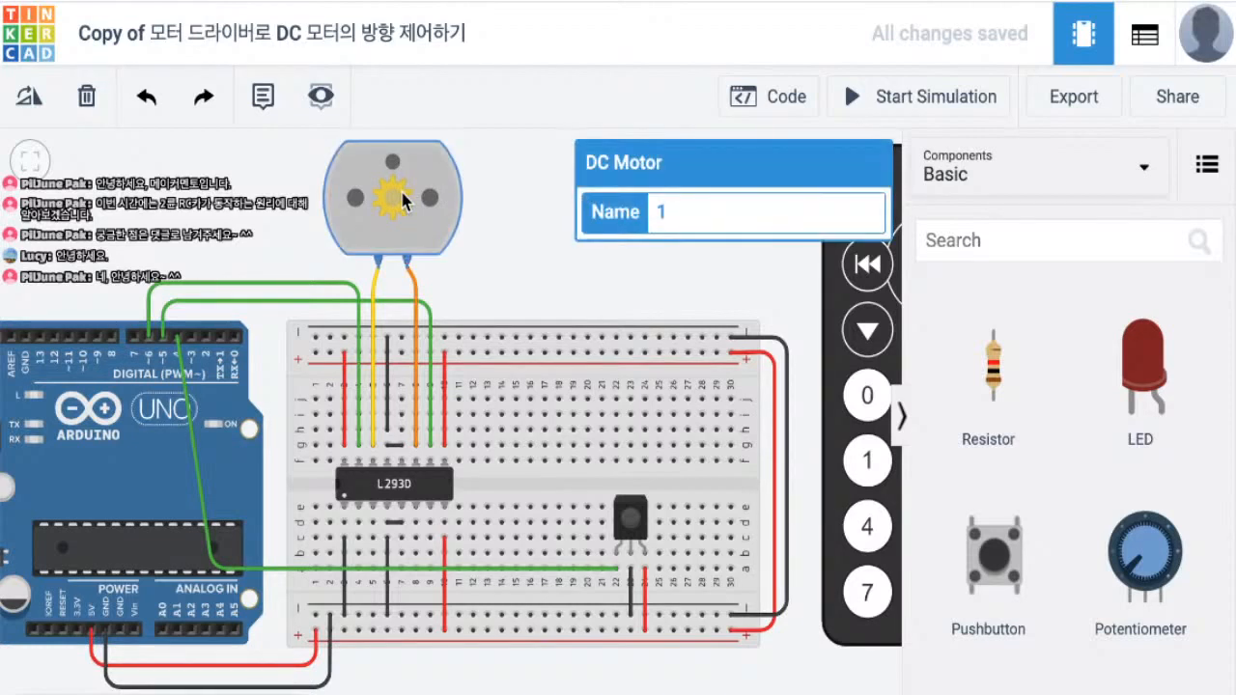
key("ctrl+c")
key("ctrl+v")
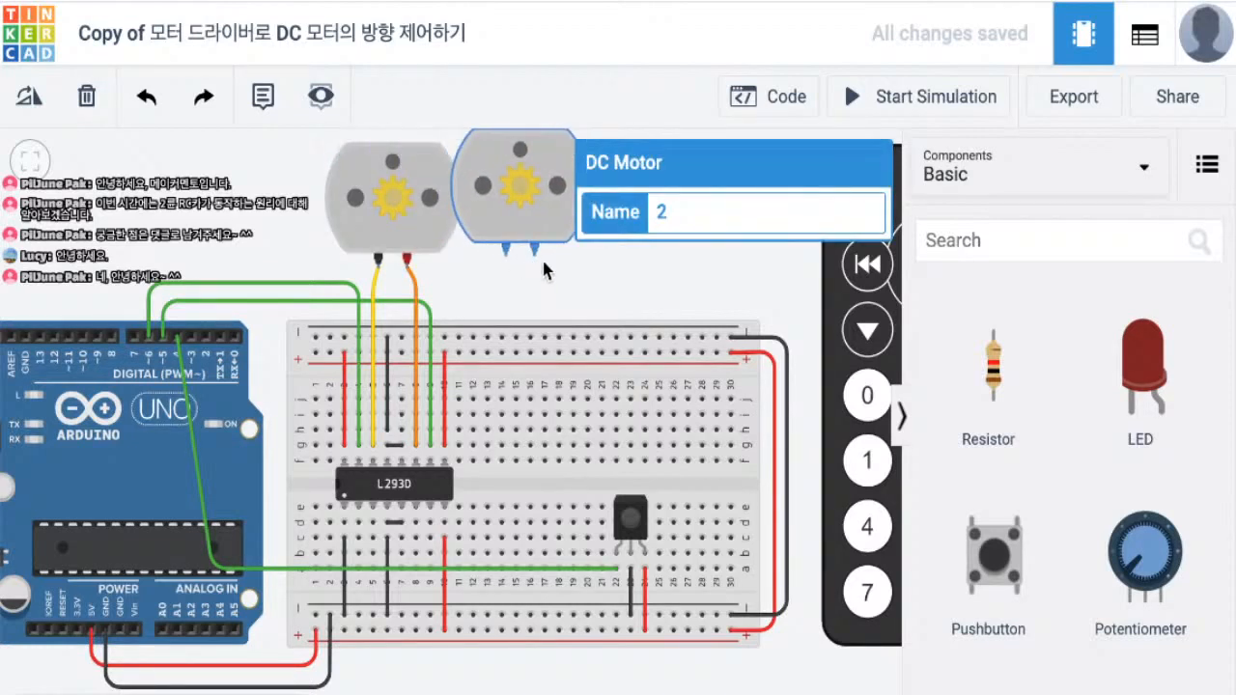
left_click(577, 275)
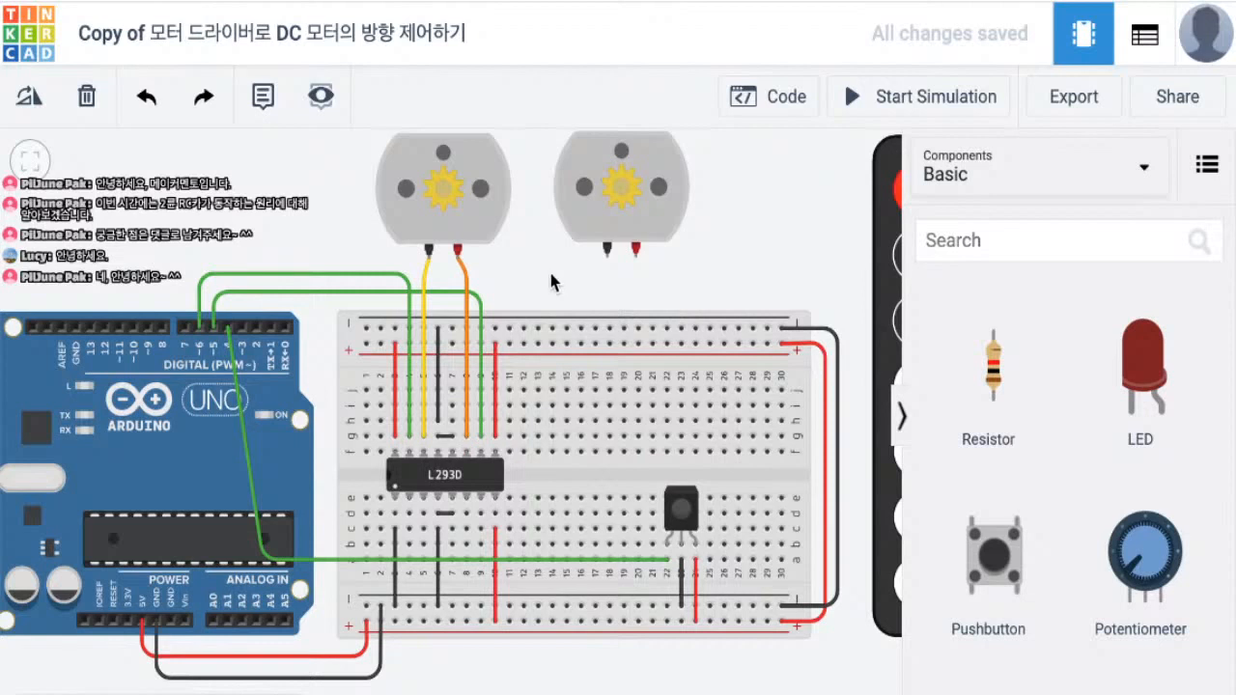
- Run a purple wire from the L293D's column 5, row c, around beneath the breadboard to the second motor's red terminal
left_click(423, 496)
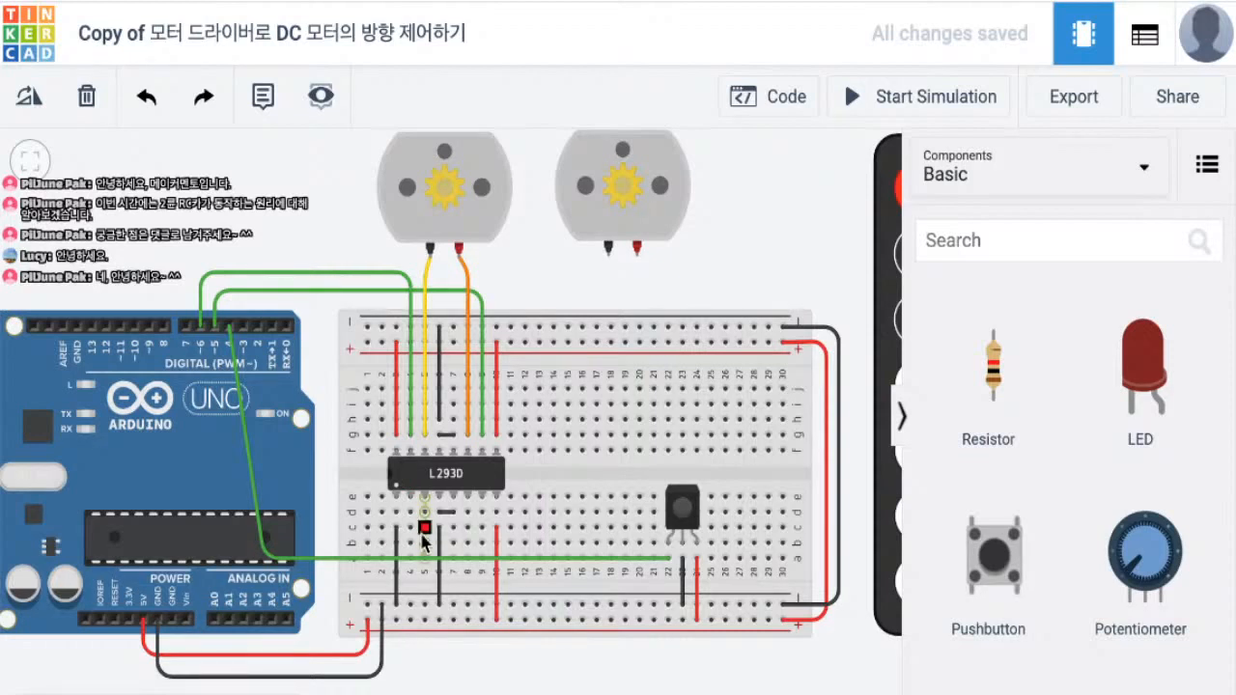
left_click(426, 678)
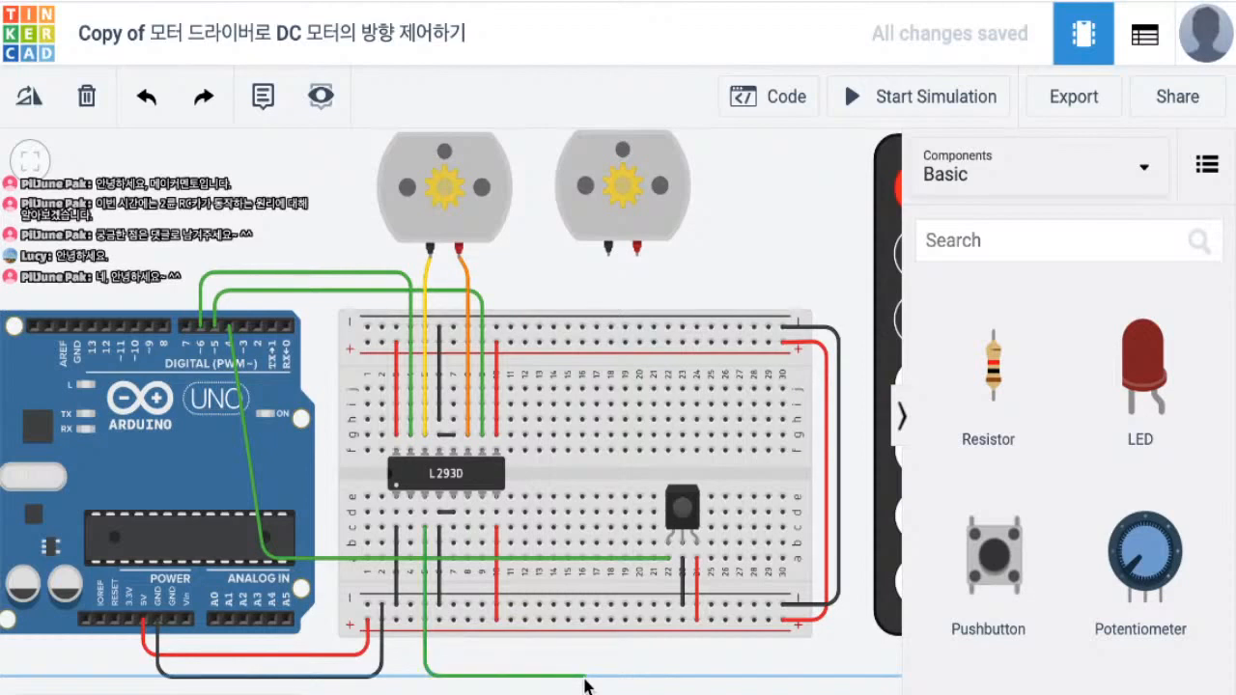
key("6")
key("7")
key("8")
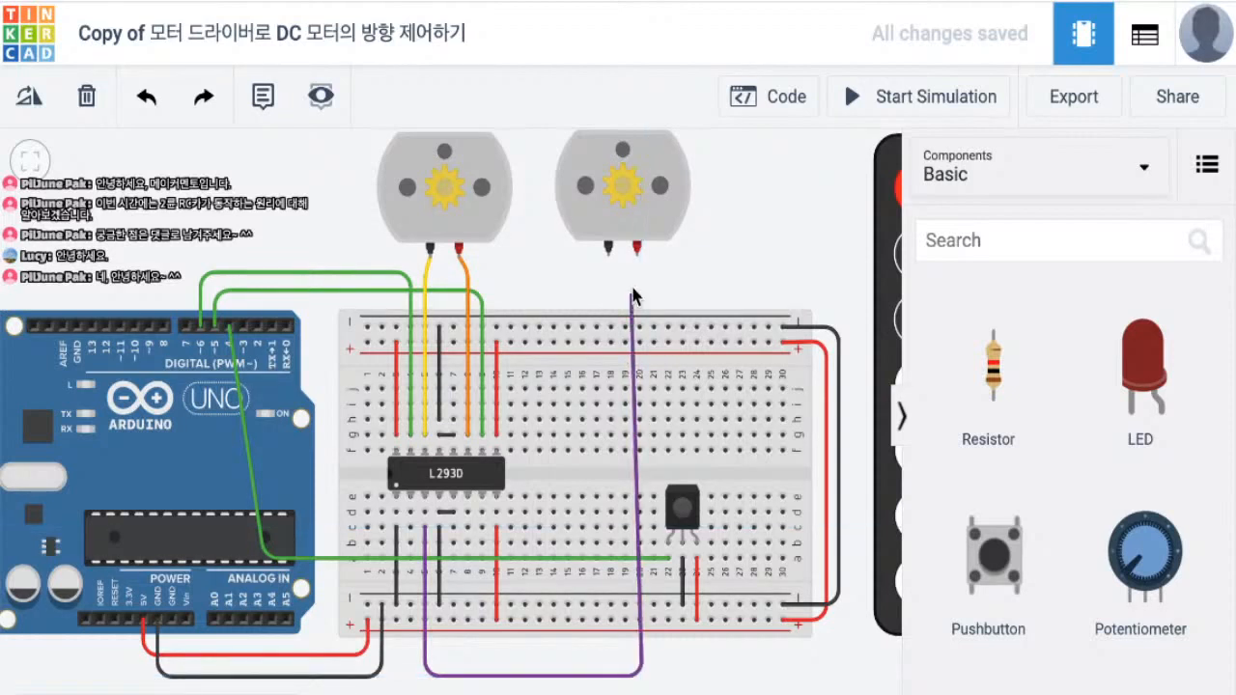
left_click(637, 255)
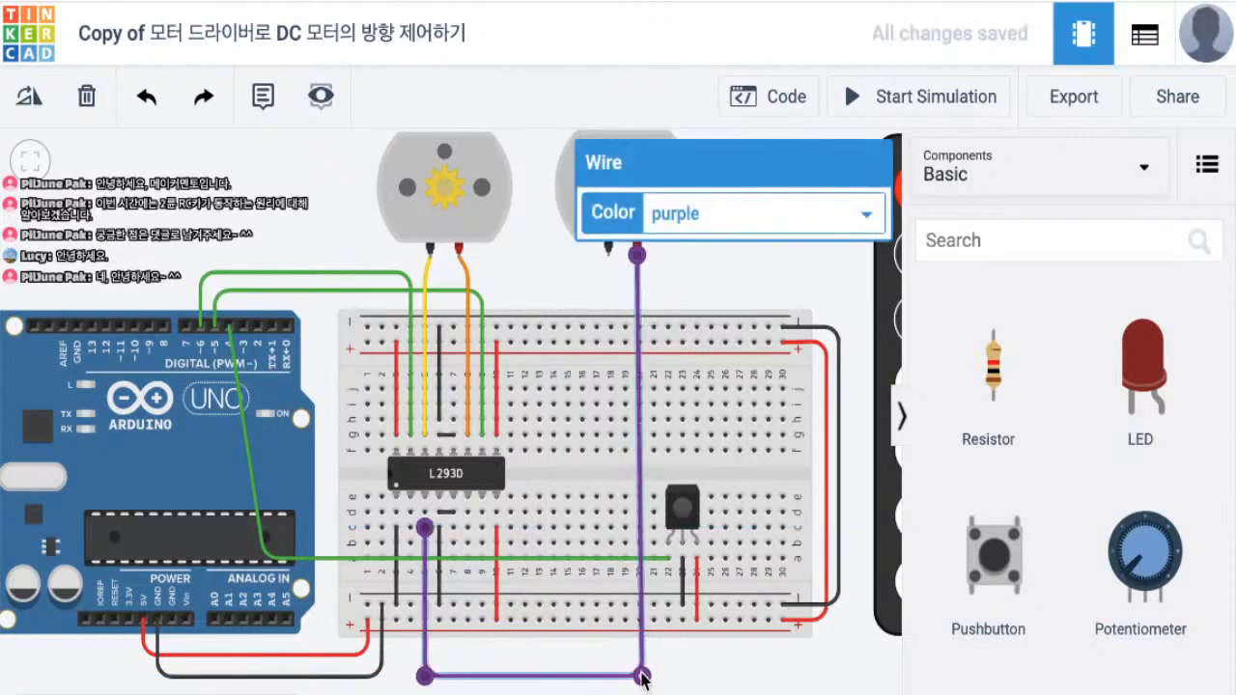
- Straighten the purple wire's lower bend, and run a blue wire from column 8, row c, beneath the breadboard to the second motor's black terminal
left_click_drag(641, 673, 638, 681)
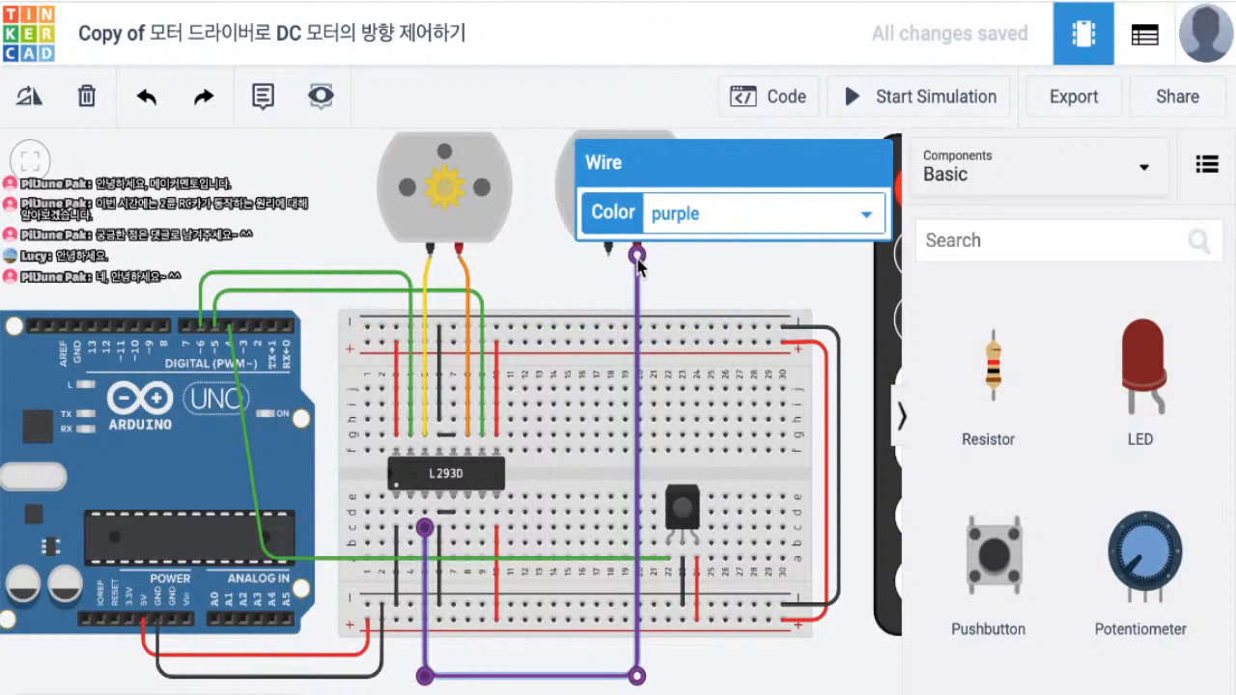
left_click(468, 526)
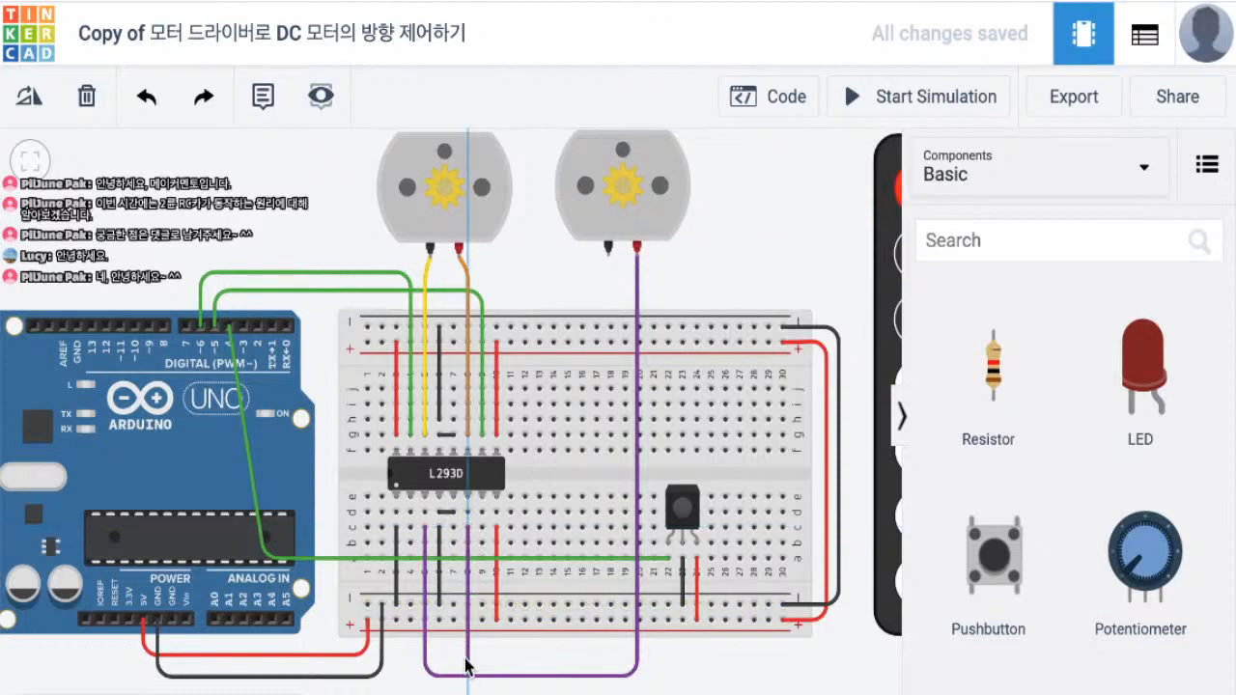
left_click(466, 661)
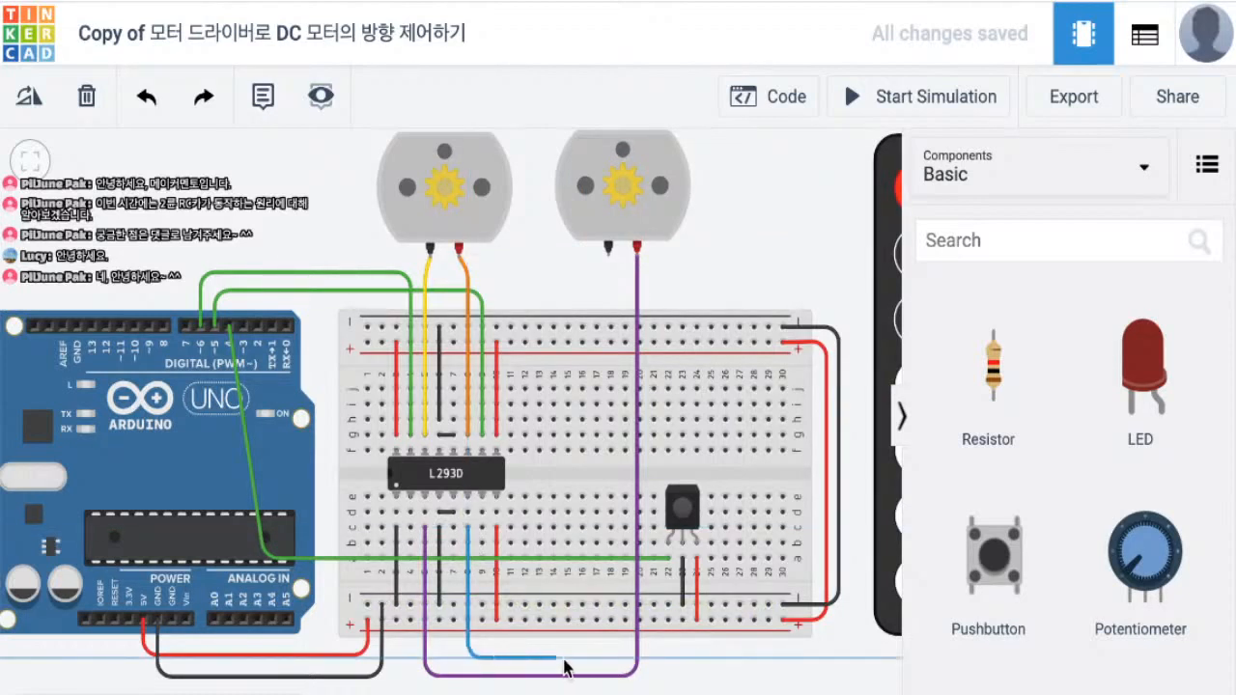
left_click(613, 664)
left_click(608, 255)
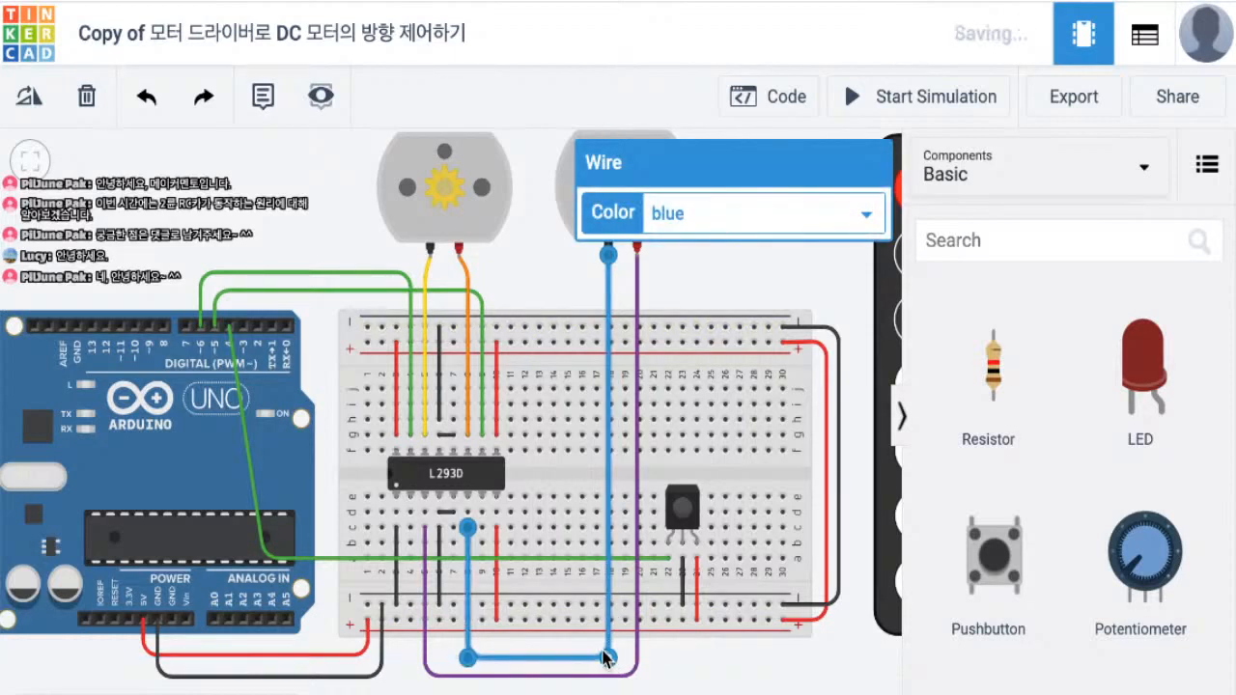
left_click(324, 199)
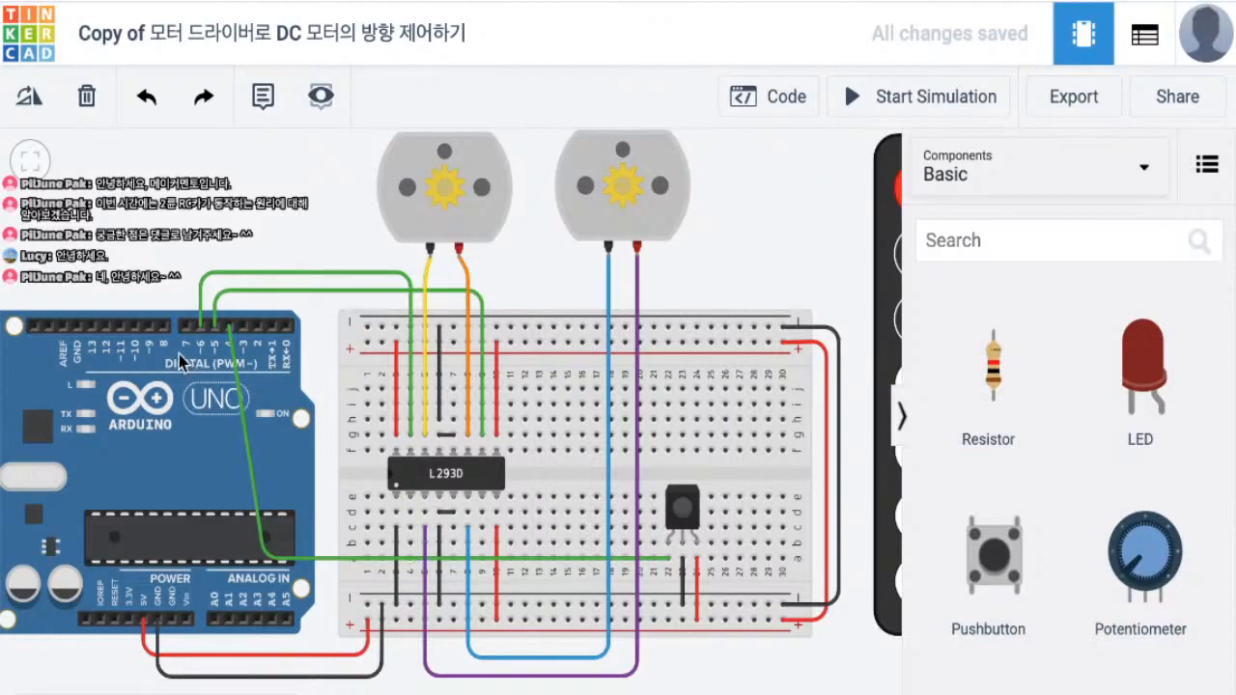
- Run a blue wire from the L293D's column 4, row b, across the Arduino to digital pin 9
left_click(412, 500)
left_click(412, 546)
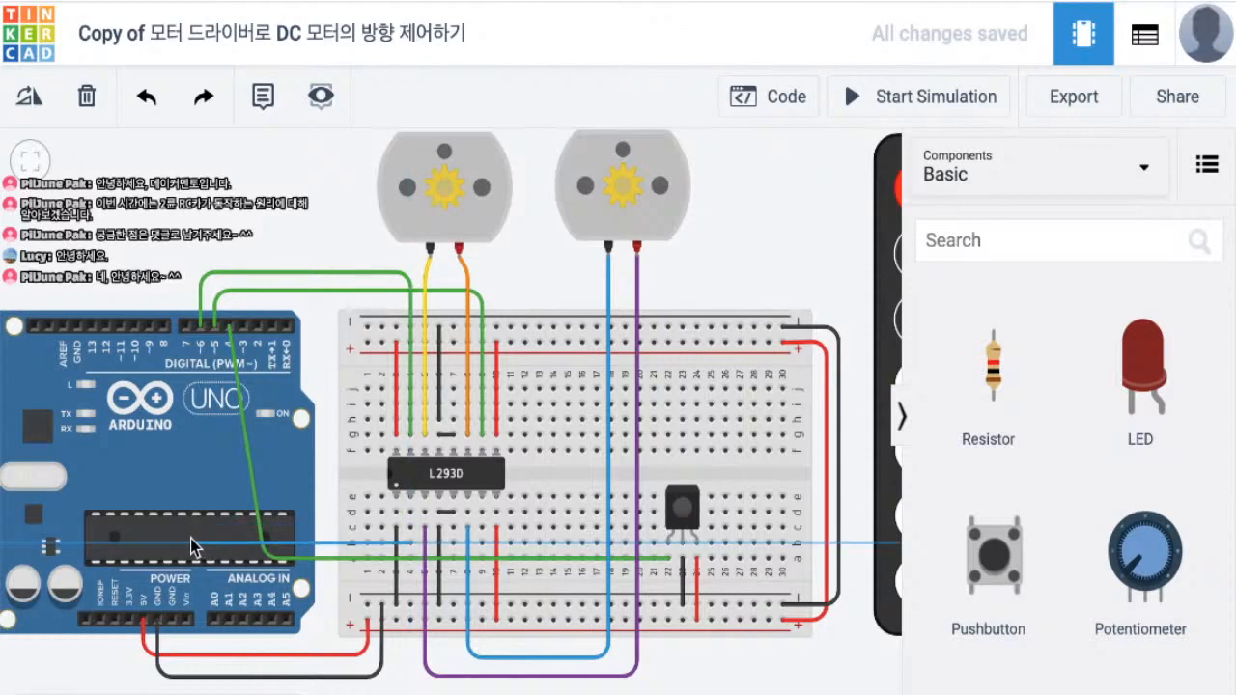
left_click(190, 539)
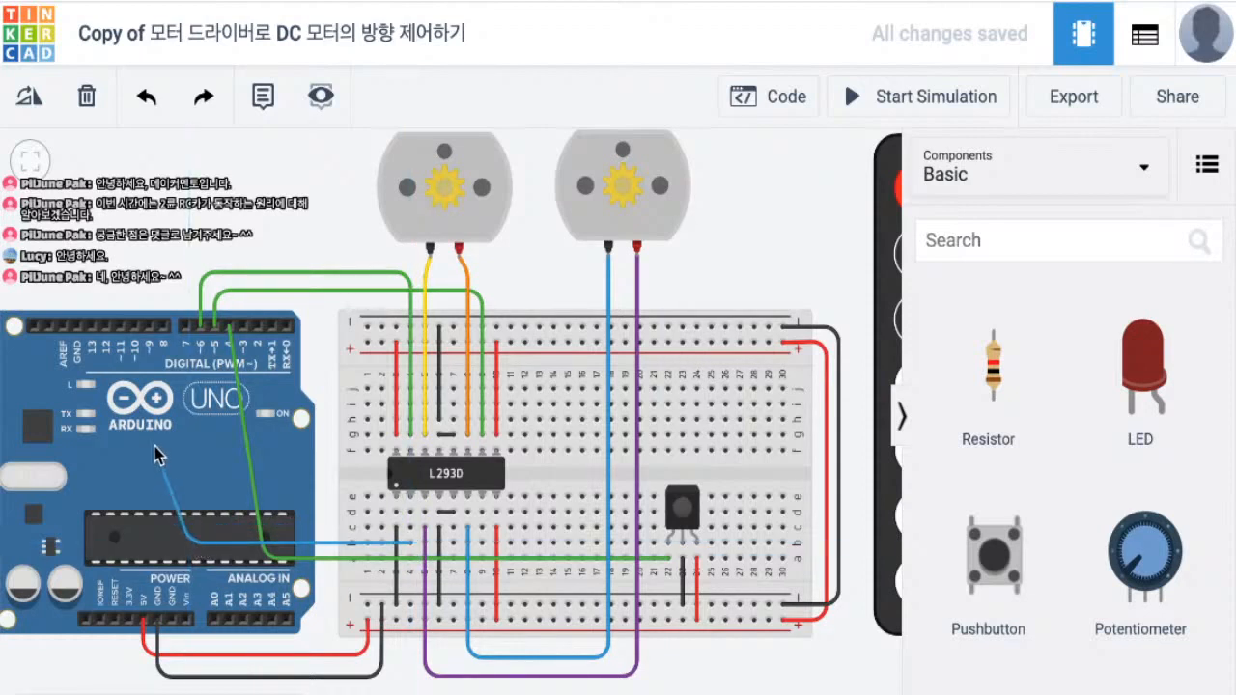
left_click(150, 340)
left_click(149, 333)
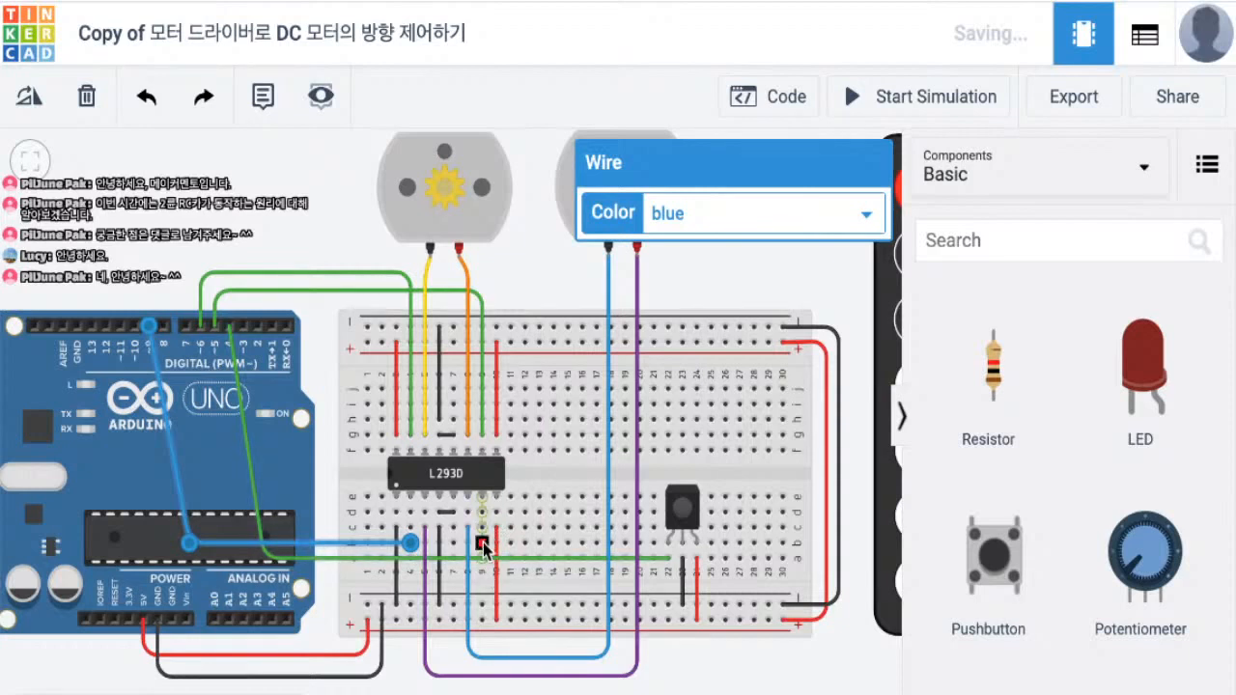
- Run a blue wire from the L293D's column 9, row c, to Arduino digital pin 10, and align its bend parallel to the pin 9 wire
left_click(482, 544)
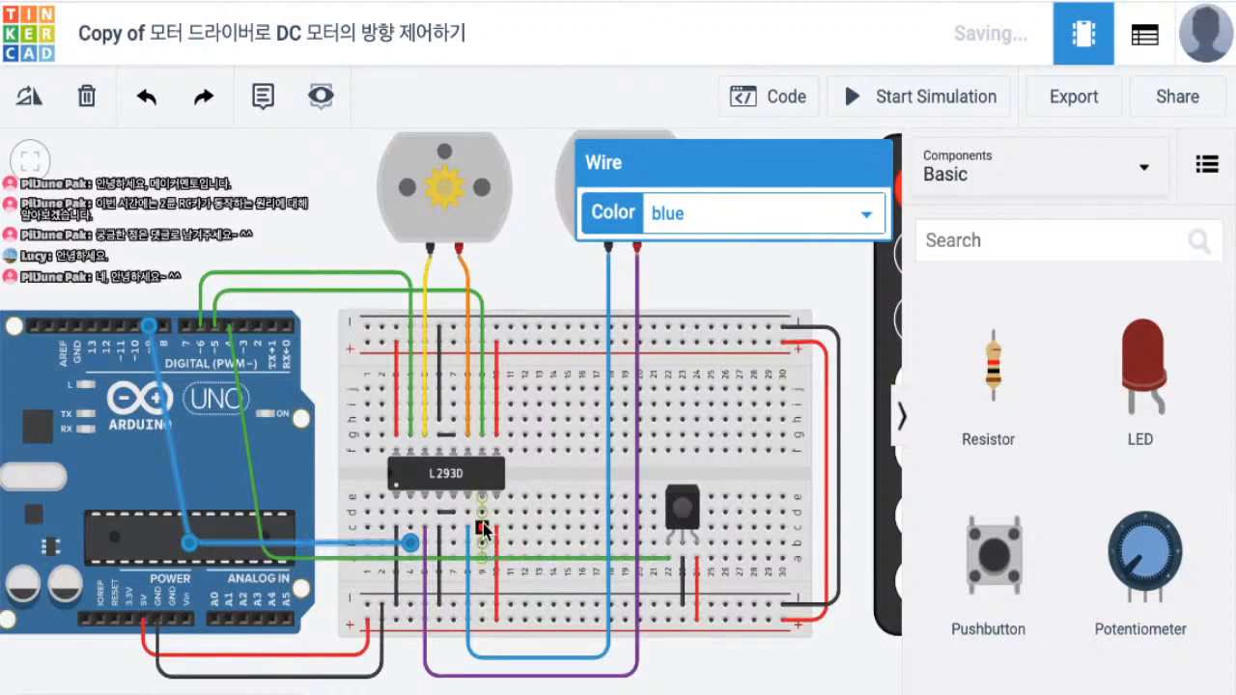
left_click(159, 529)
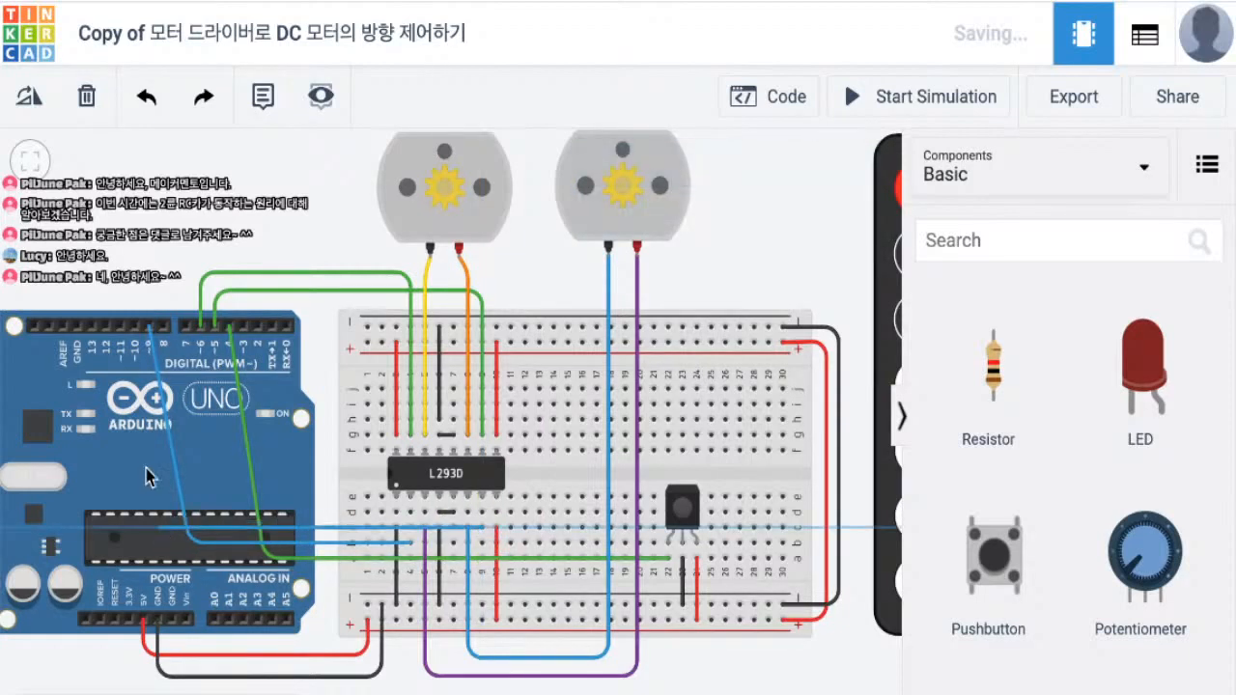
left_click(134, 327)
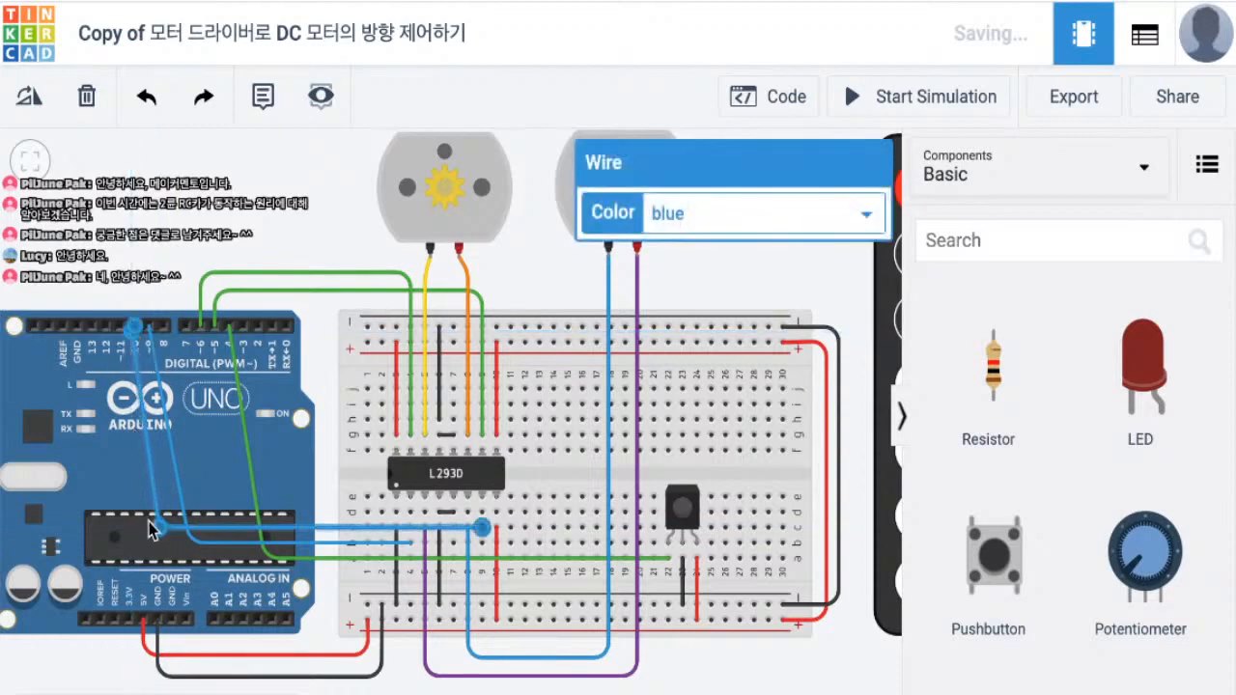
left_click_drag(159, 529, 169, 528)
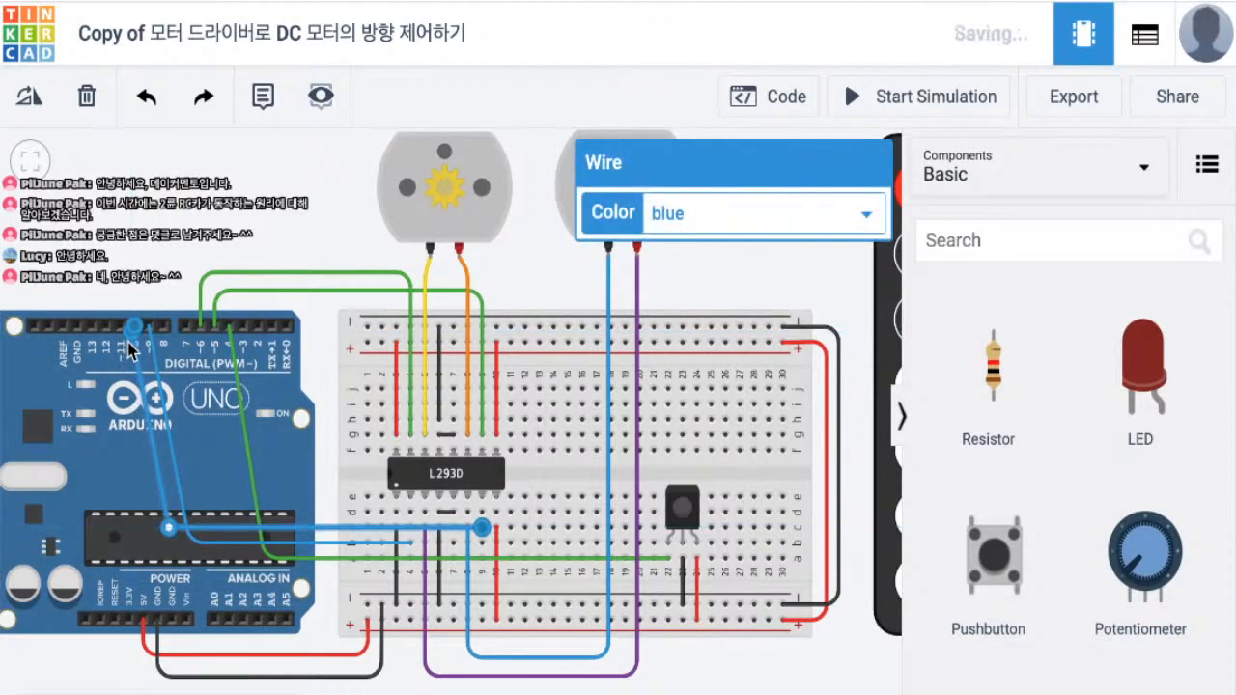
left_click(162, 291)
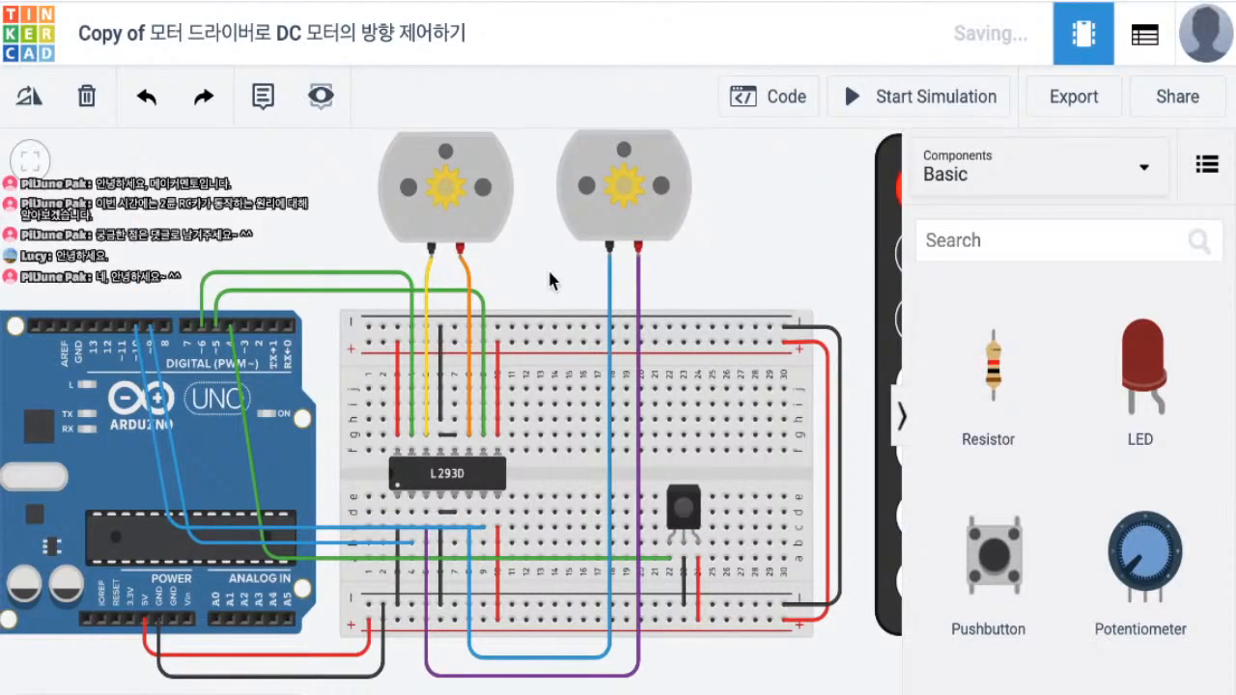
mouse_move(549, 272)
left_mouse_down()
mouse_move(572, 272)
mouse_move(551, 280)
left_mouse_up()
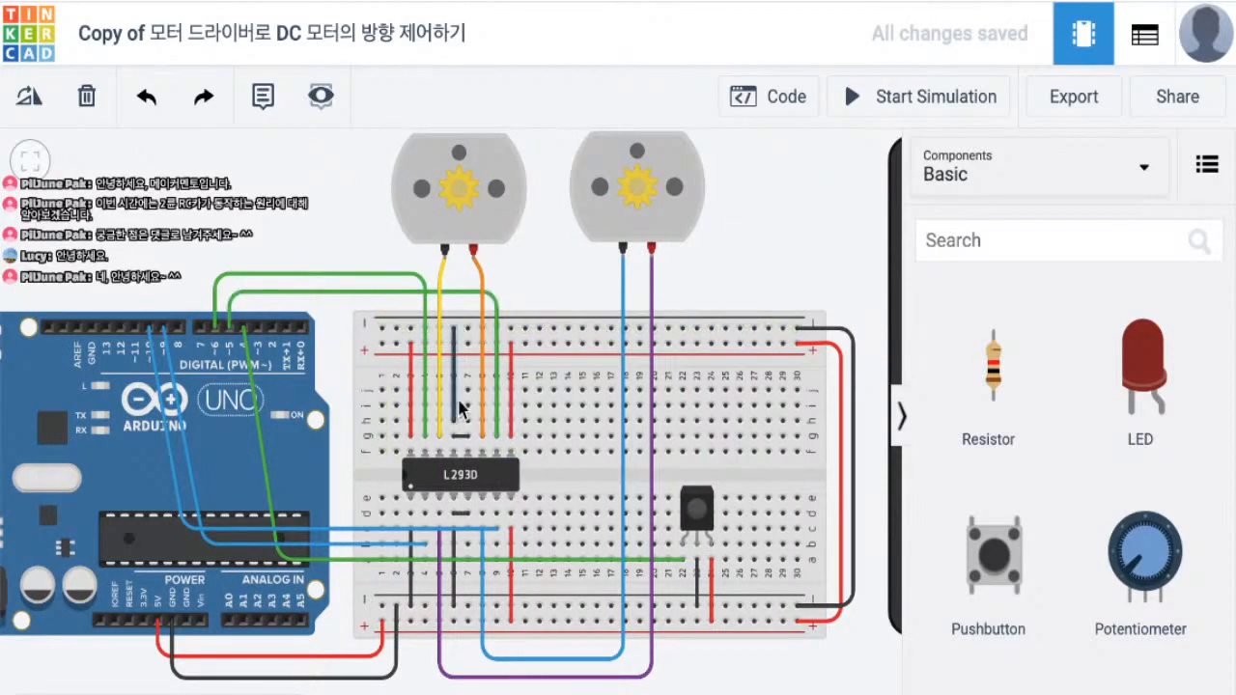
left_click(512, 410)
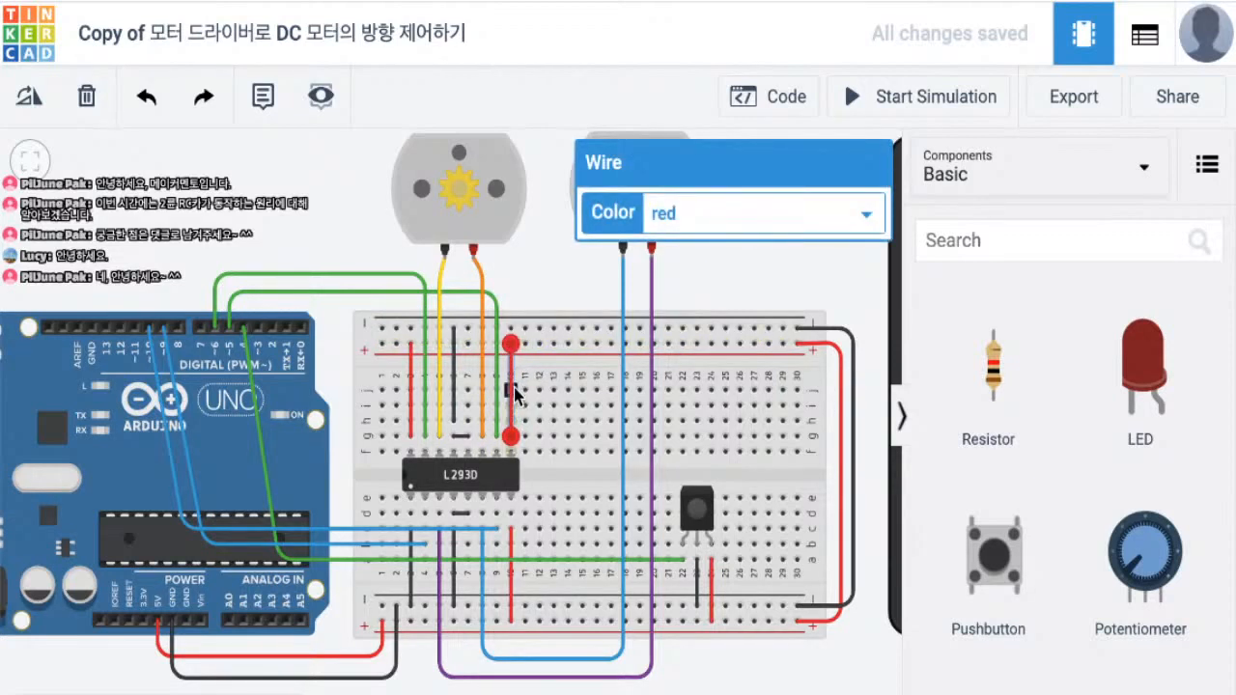
left_click(537, 275)
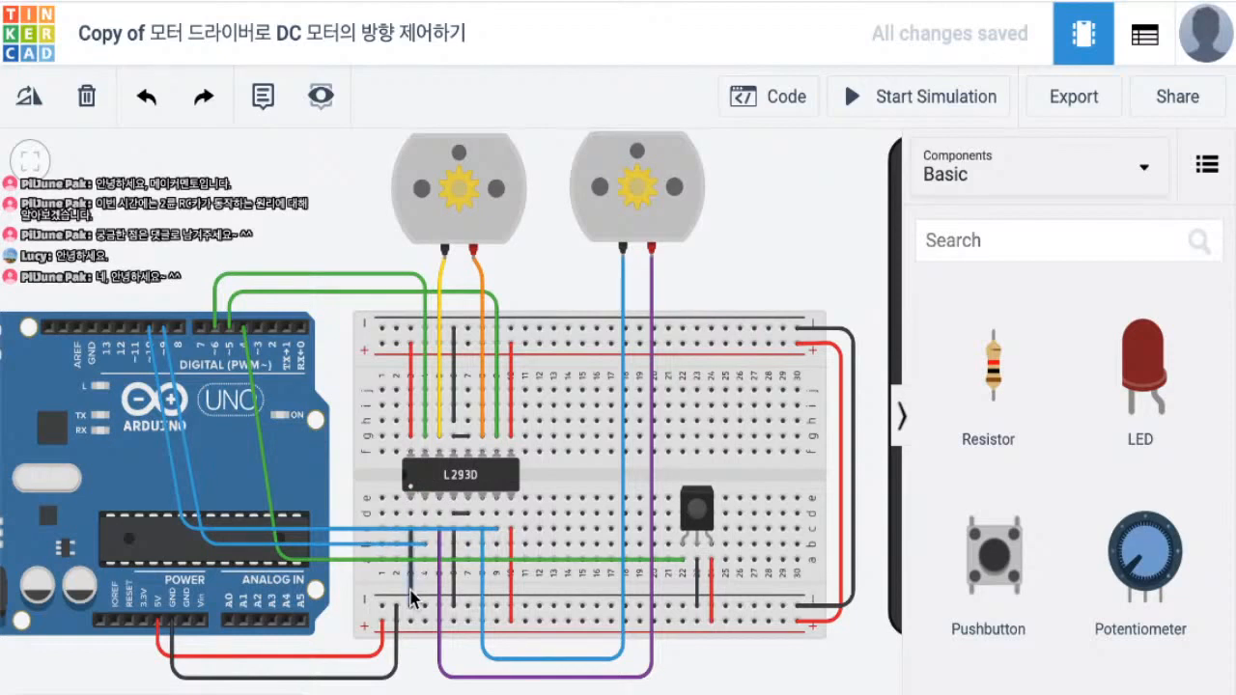
left_click(411, 601)
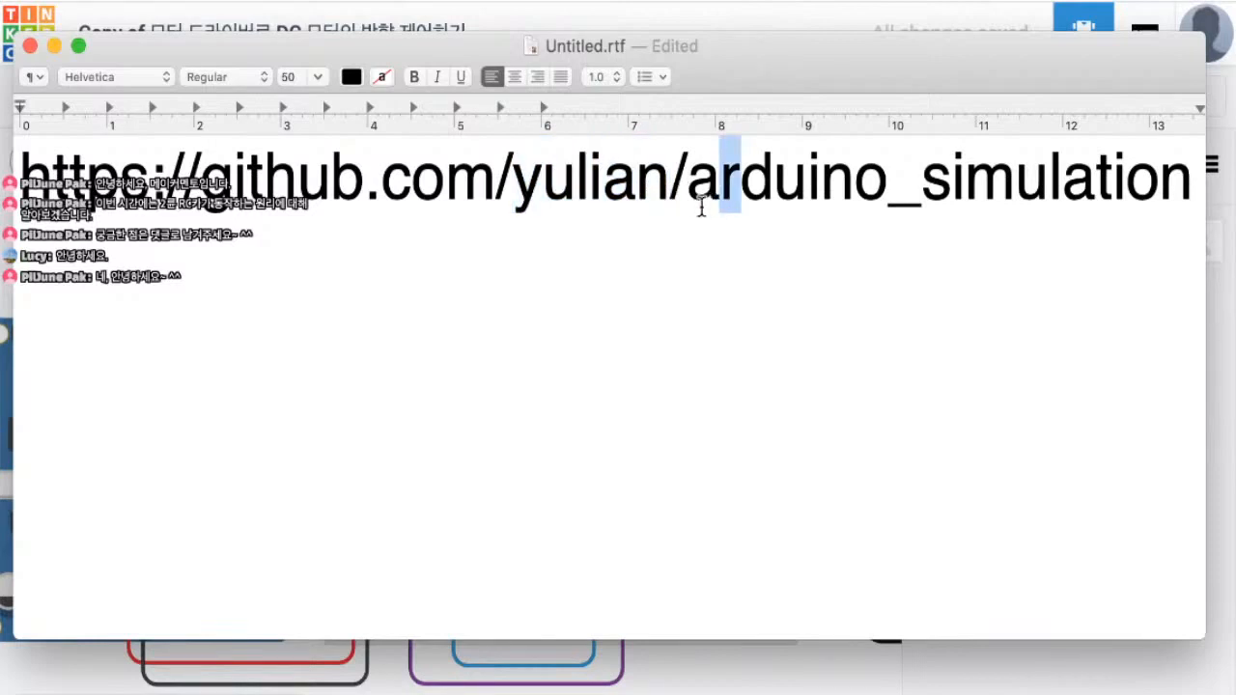
- In the text document, highlight the repository name arduino_simulation in the GitHub address, and select the whole address
left_click(689, 194)
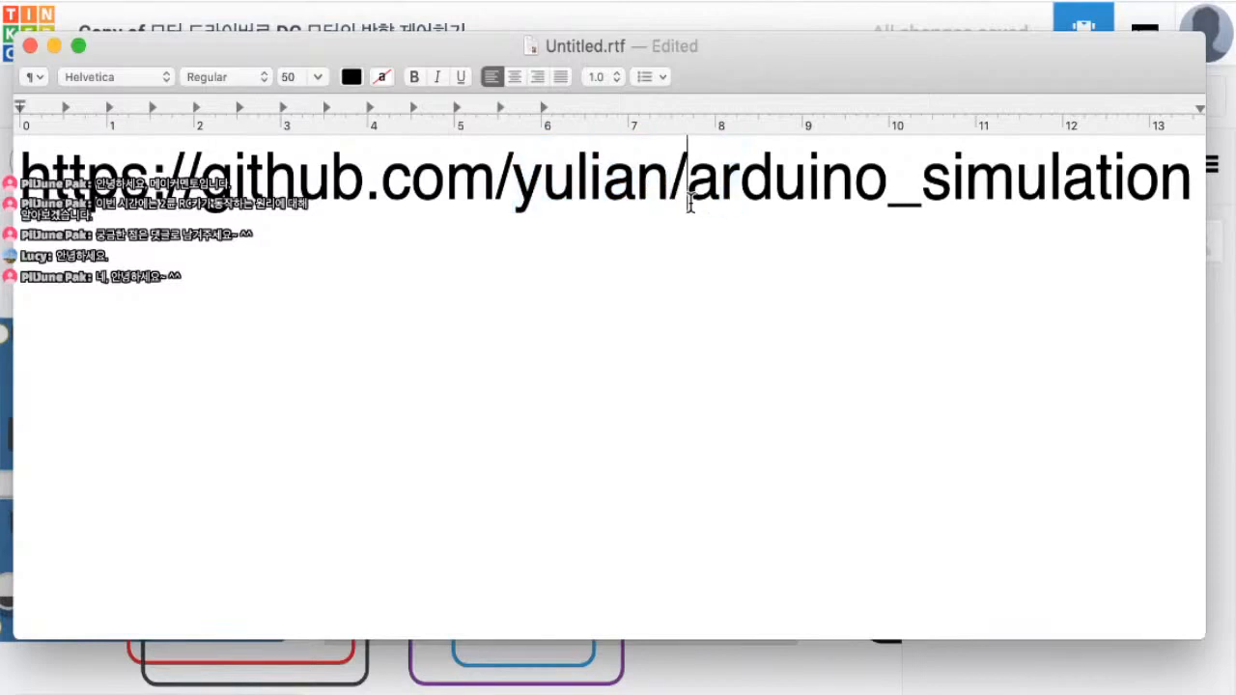
left_click(1188, 184, "shift")
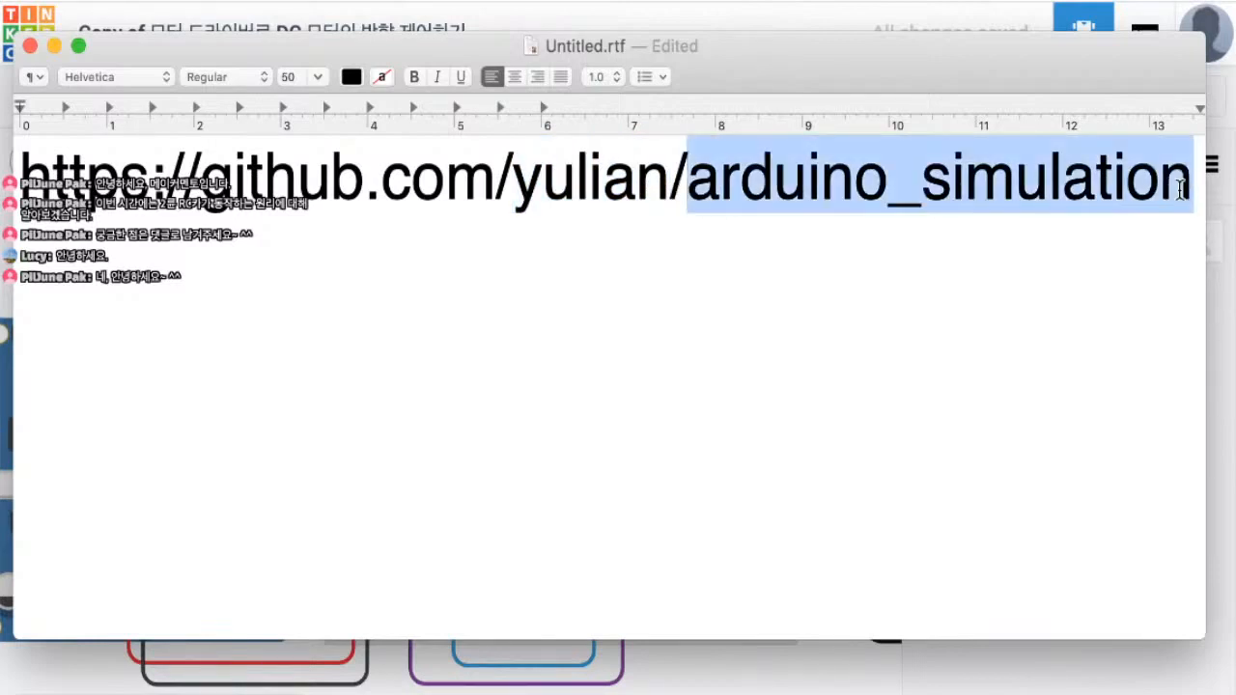
left_click(1191, 184)
key("super+a")
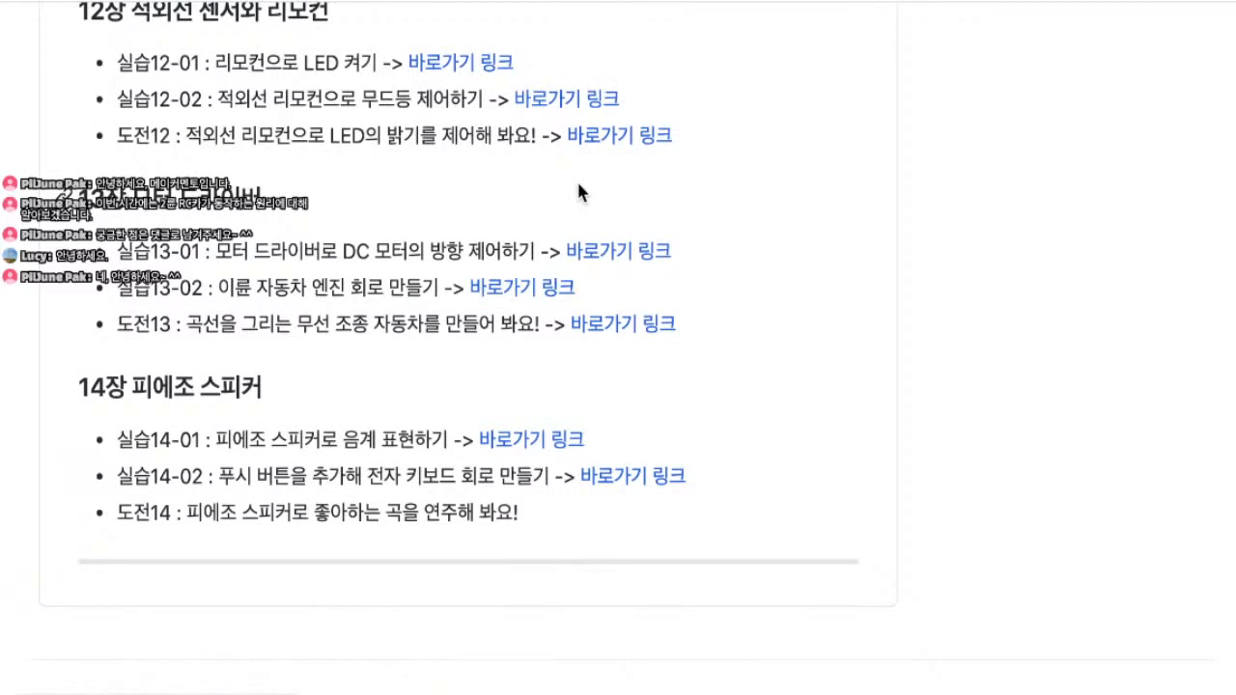
- On the repository's GitHub page, find chapter 13 and open the code link for exercise 13-02, 이륜 자동차 엔진 회로 만들기
scroll(579, 185, "up", 20)
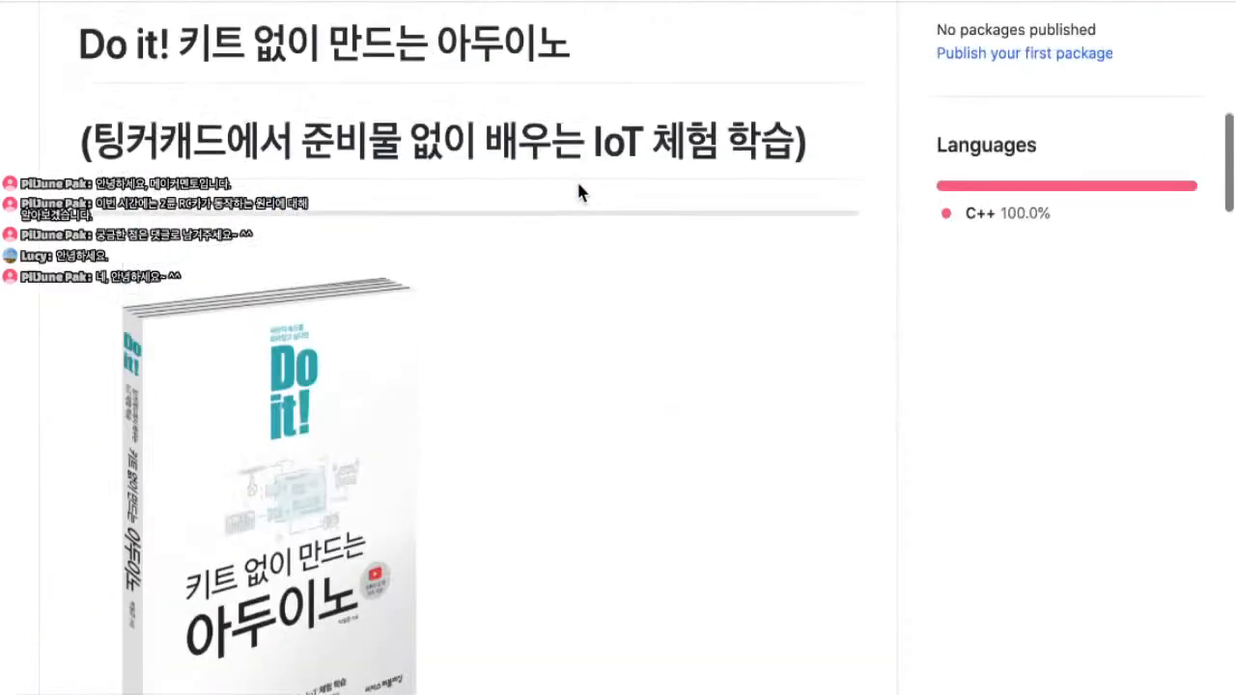
scroll(579, 183, "down", 2)
scroll(578, 184, "down", 20)
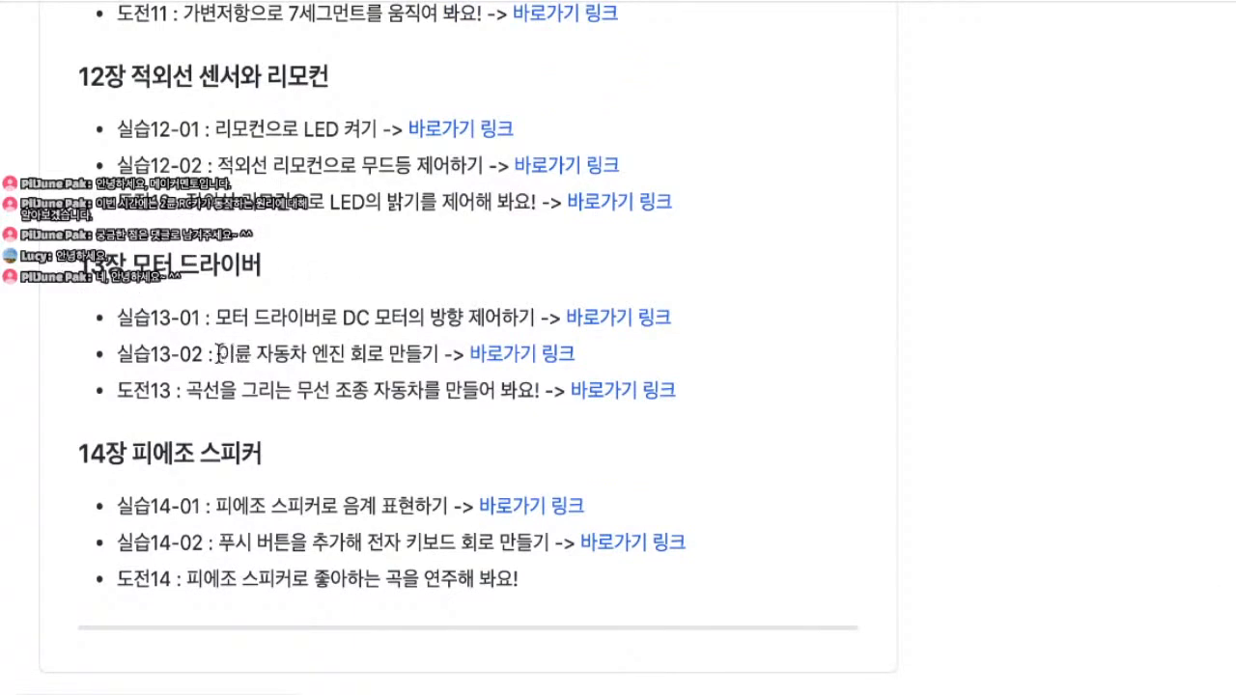
left_click_drag(220, 353, 440, 355)
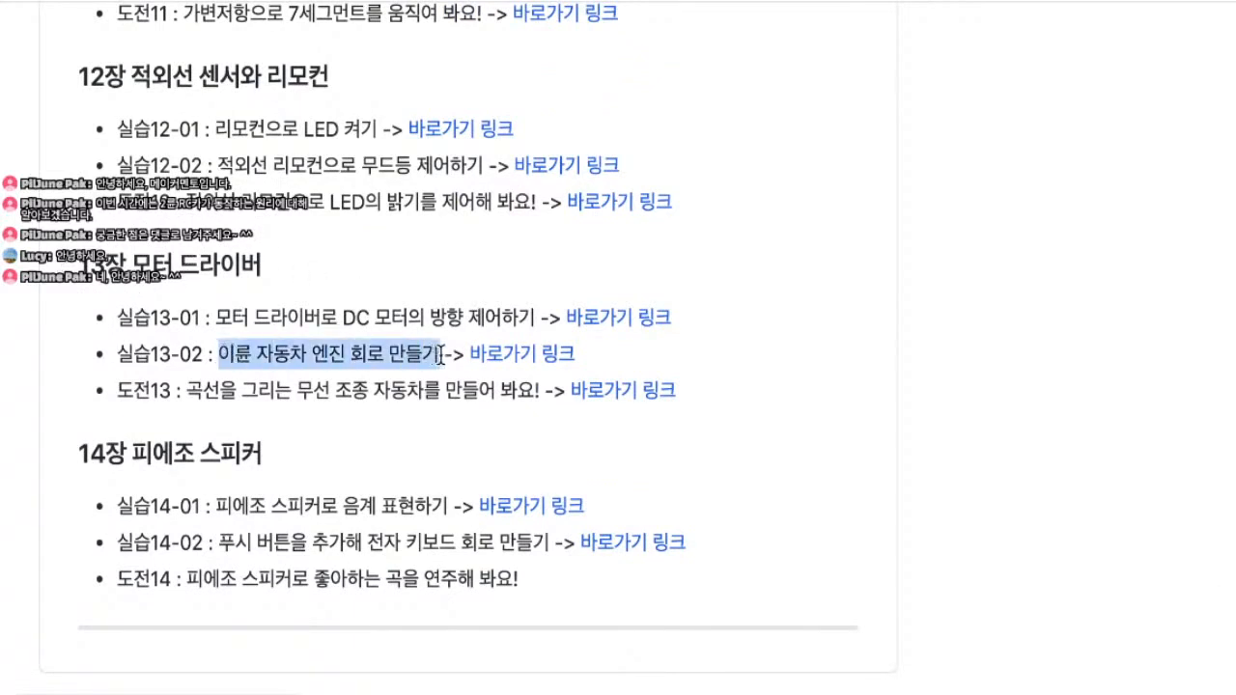
left_click(531, 365)
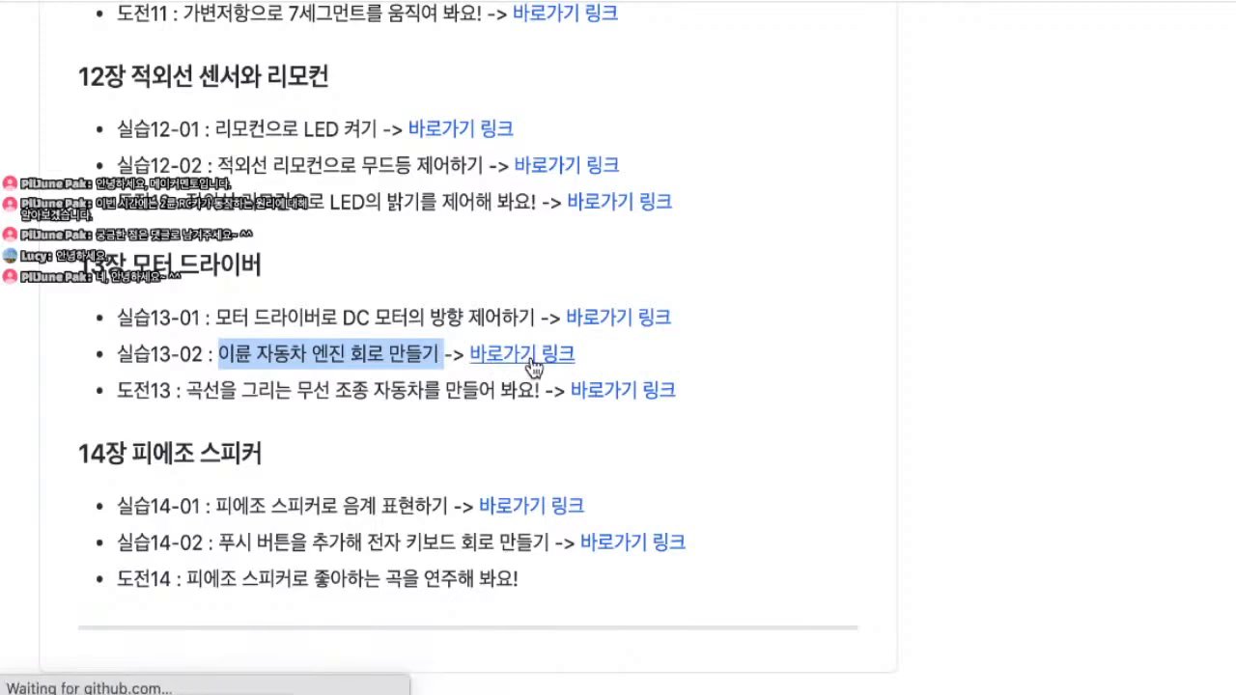
- Read through example13-02.ino, examining its pin constants, remote button conditions and motor movement functions
scroll(572, 409, "down", 2)
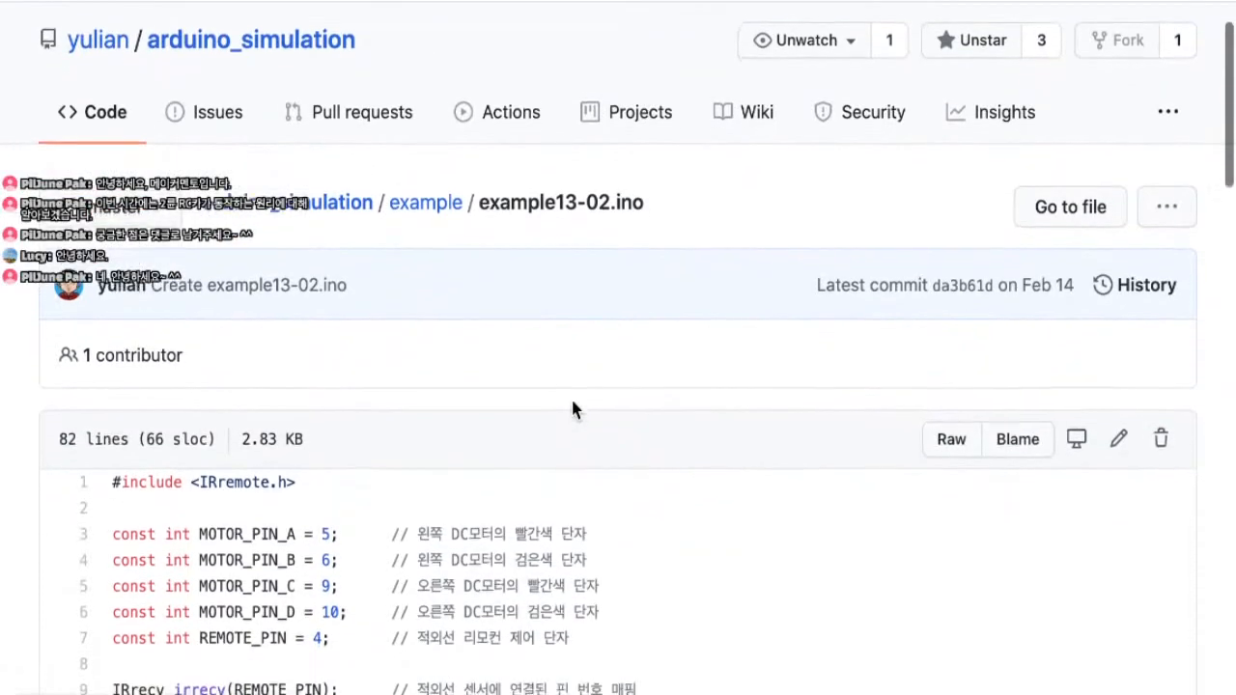
scroll(572, 410, "down", 6)
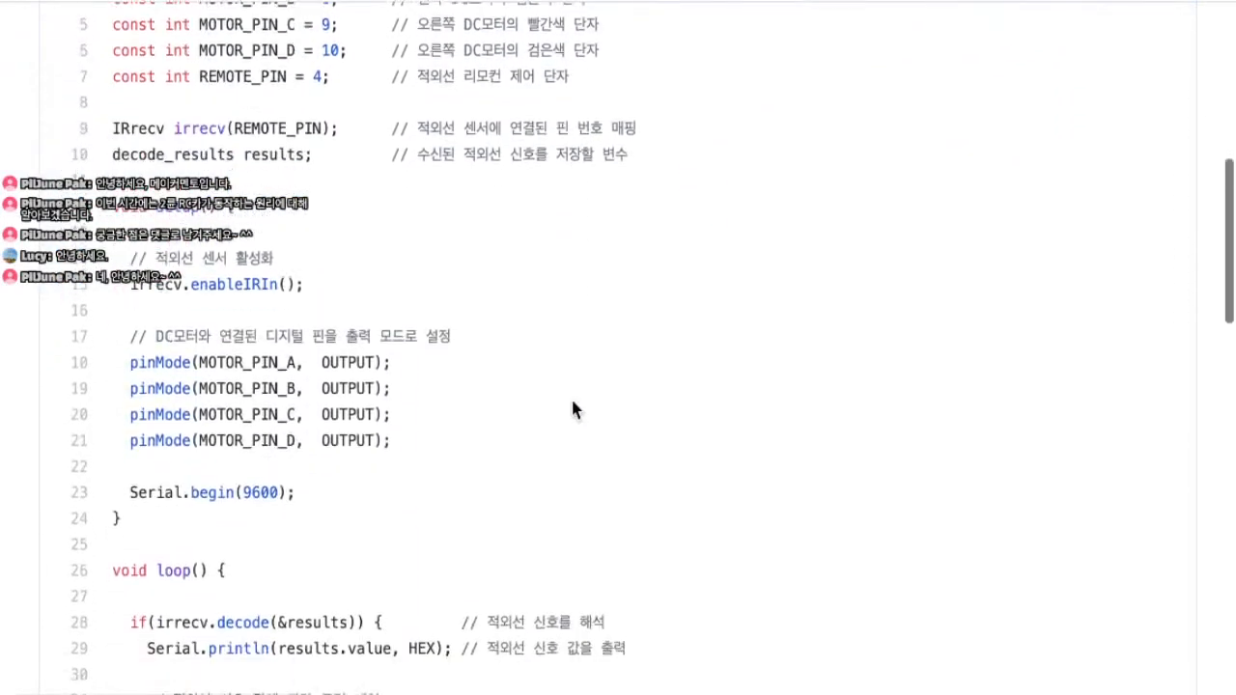
scroll(572, 410, "down", 11)
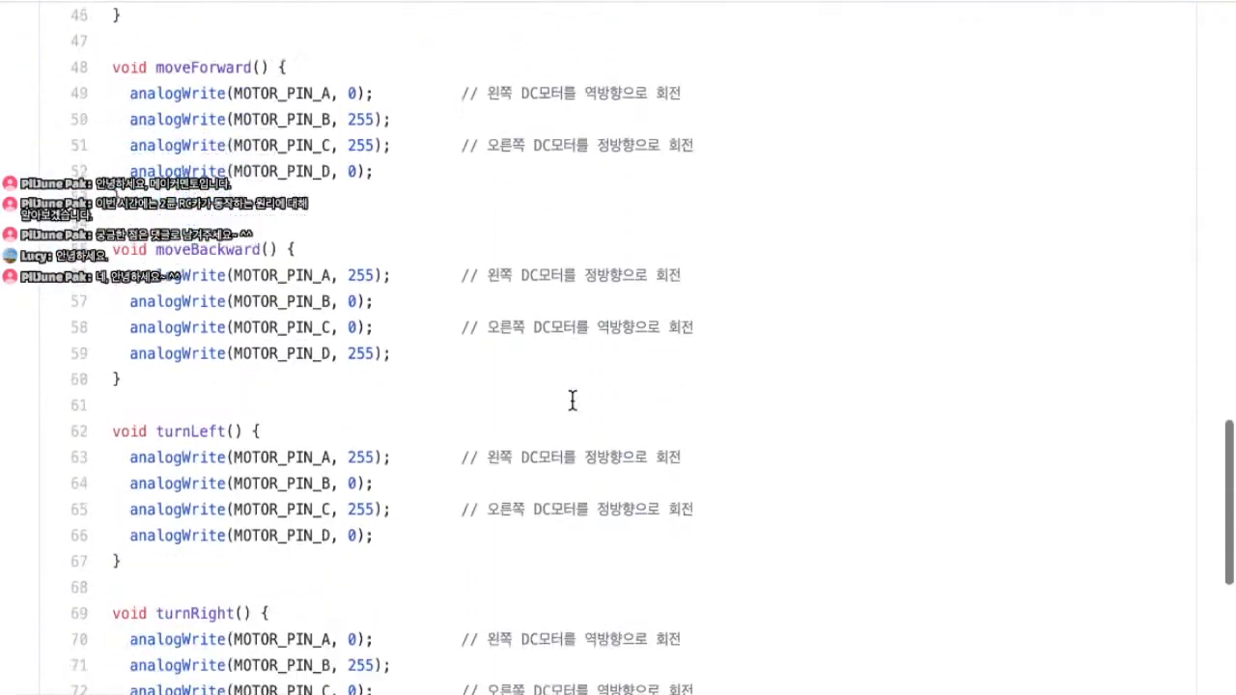
scroll(571, 400, "up", 7)
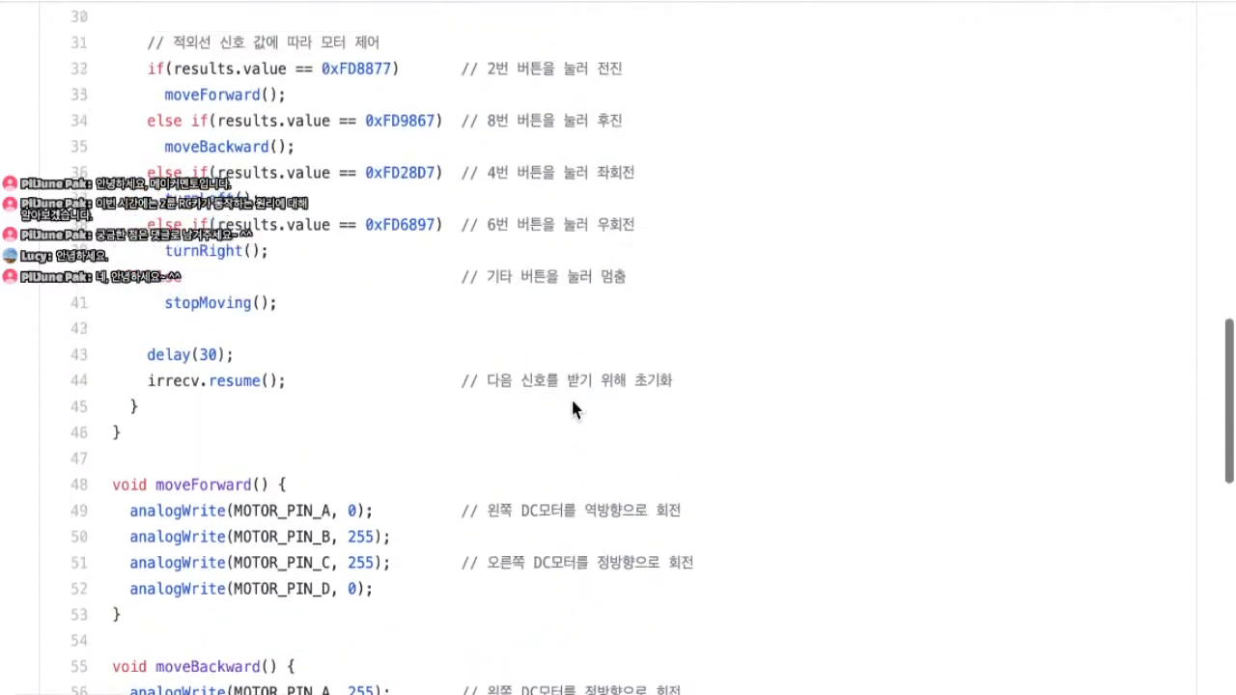
scroll(573, 403, "up", 3)
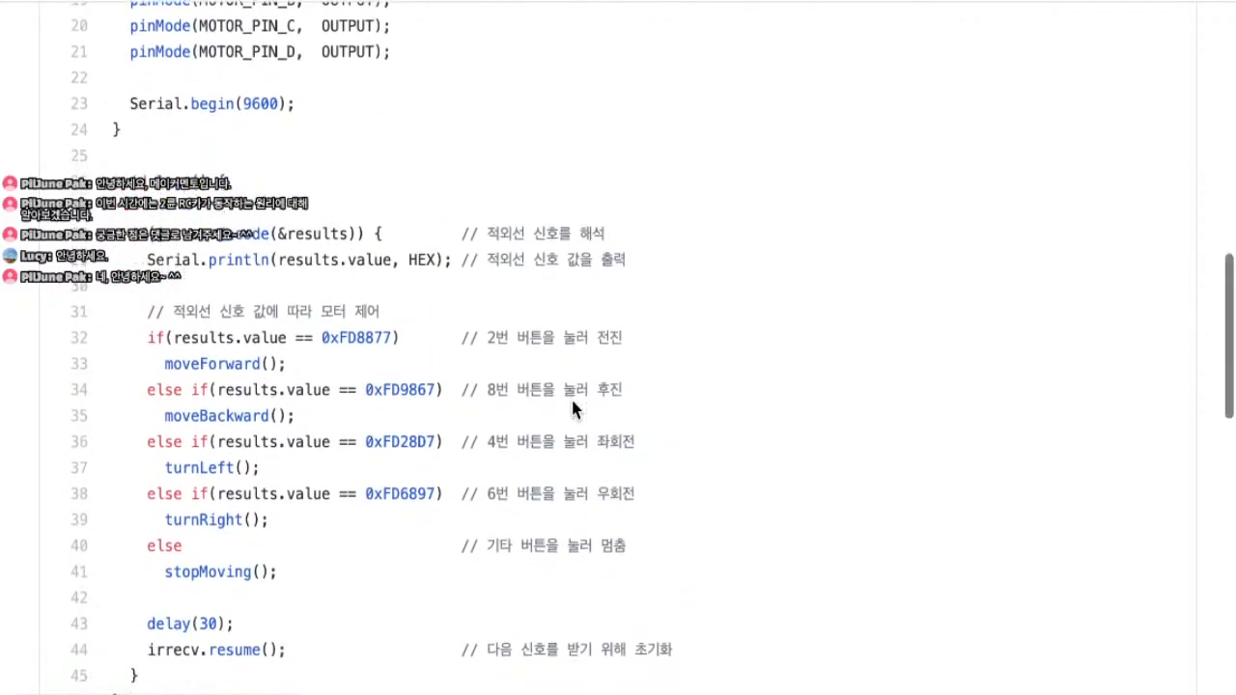
scroll(572, 410, "down", 2)
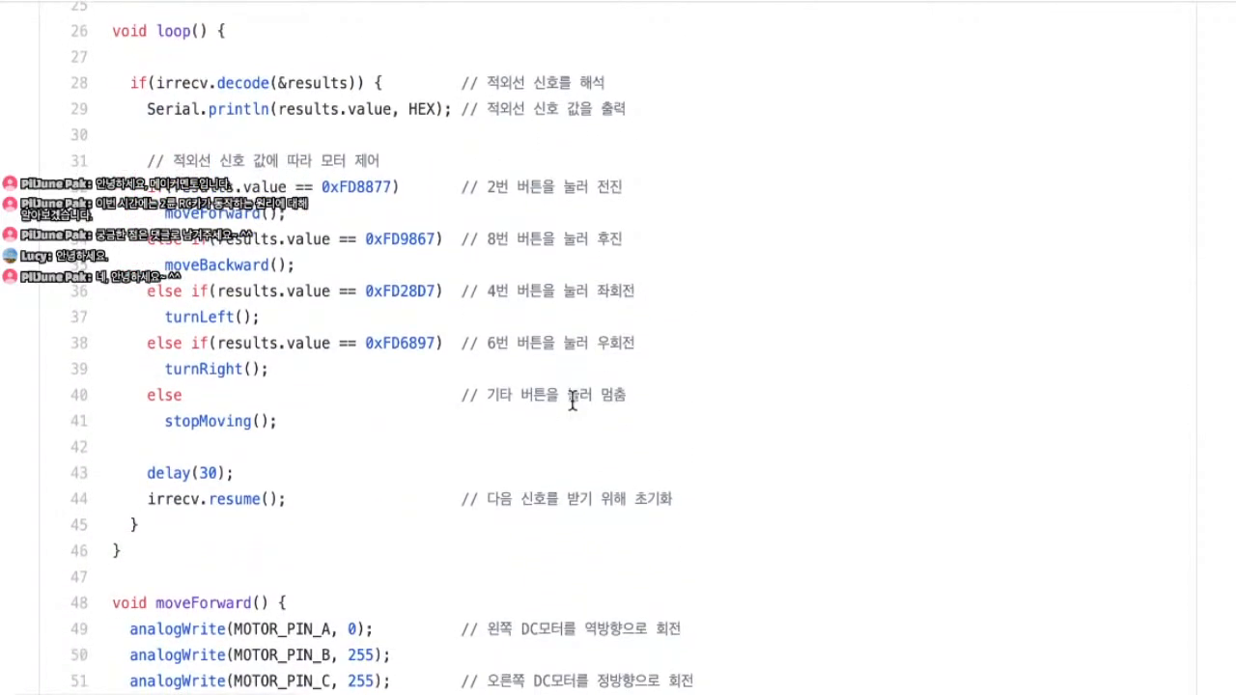
scroll(572, 403, "down", 5)
scroll(572, 402, "down", 4)
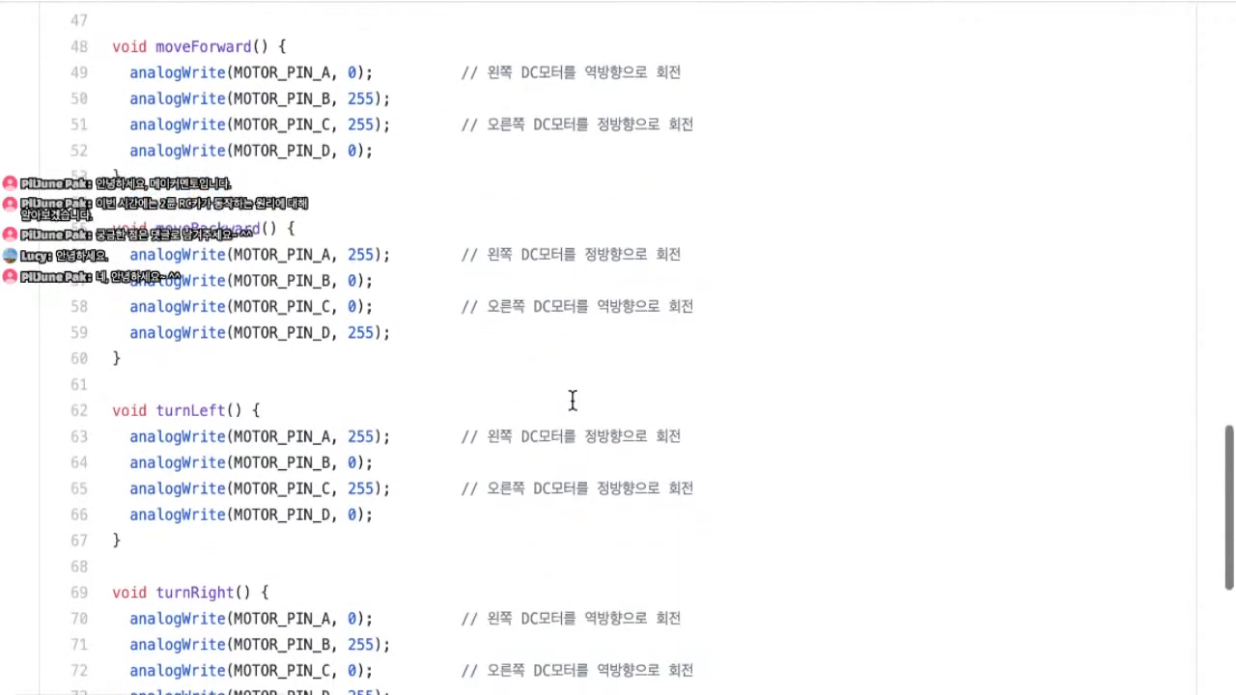
scroll(573, 409, "up", 15)
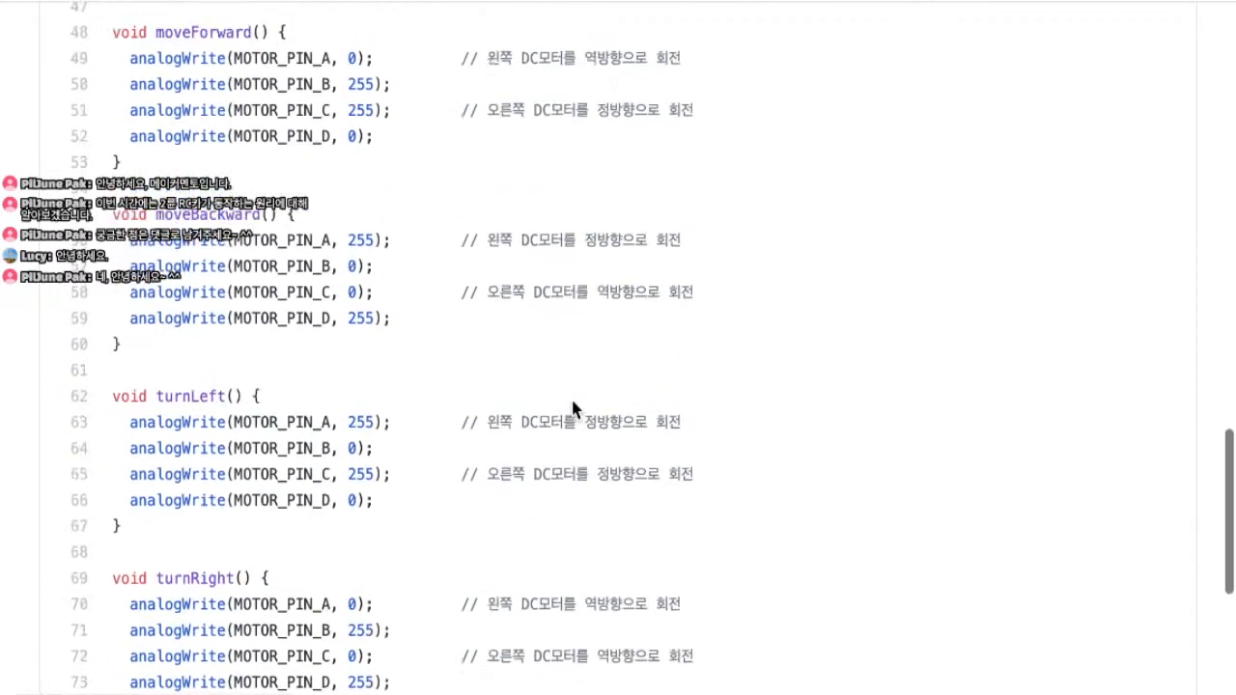
scroll(573, 410, "up", 4)
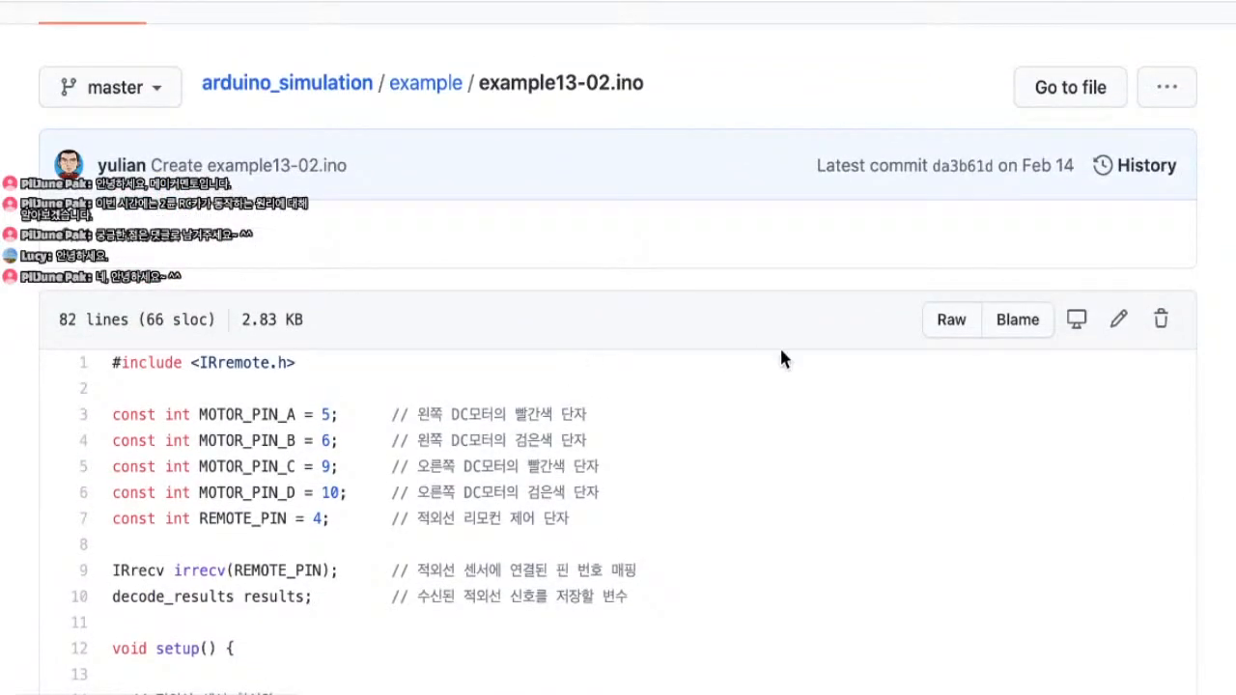
- Open the raw view of example13-02.ino and copy its entire code
left_click(956, 330)
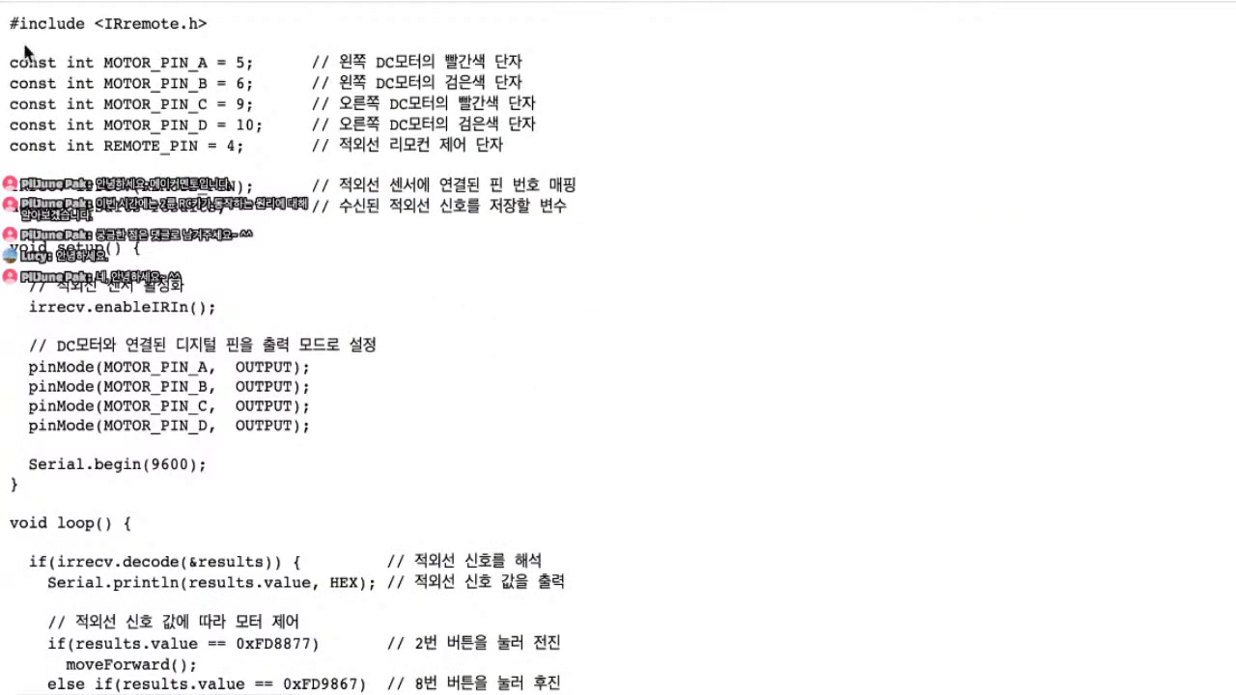
left_click_drag(463, 309, 525, 336)
left_click_drag(228, 125, 398, 412)
left_click(562, 291)
key("super+a")
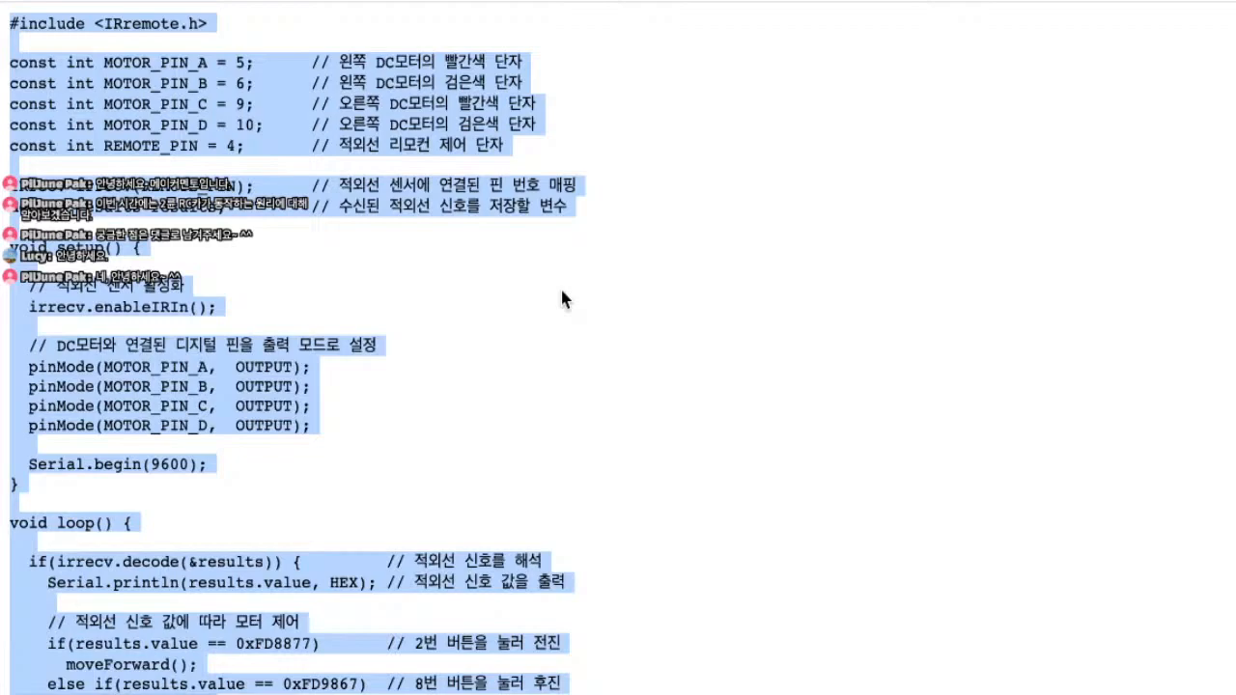
left_click(575, 233)
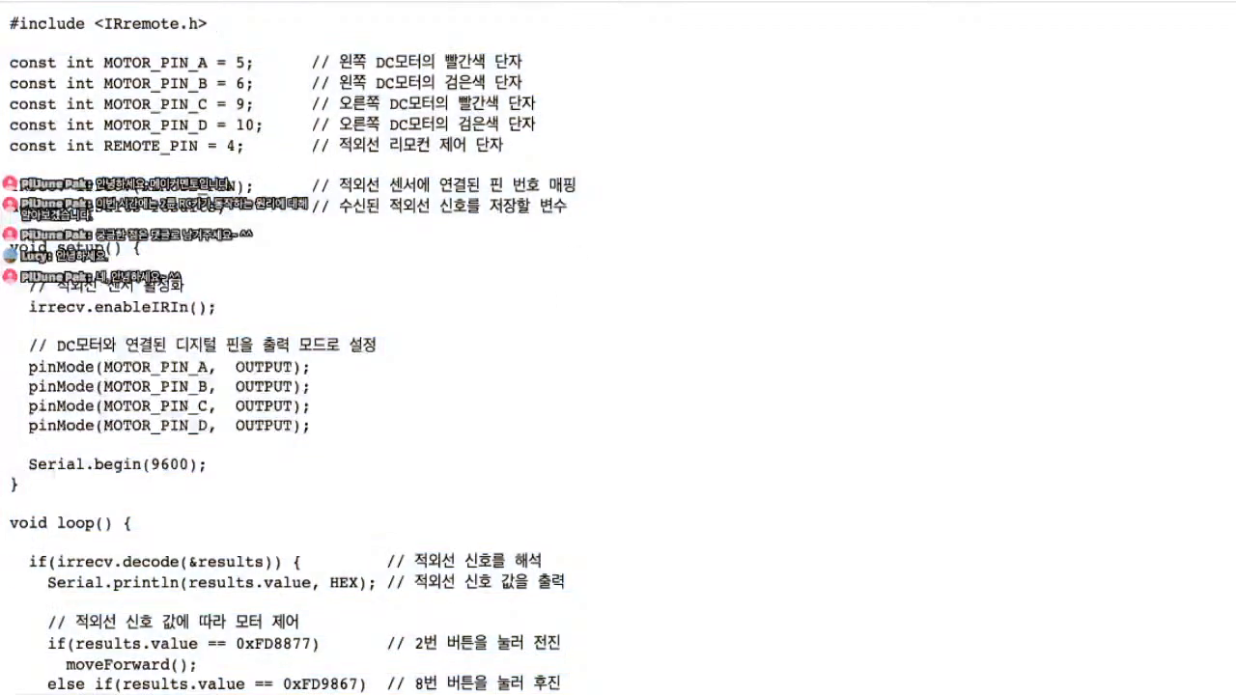
- Switch to Tinkercad and replace all of the Arduino's existing text code with the copied example13-02 sketch, then close the code editor
key("super+Tab")
left_click(790, 102)
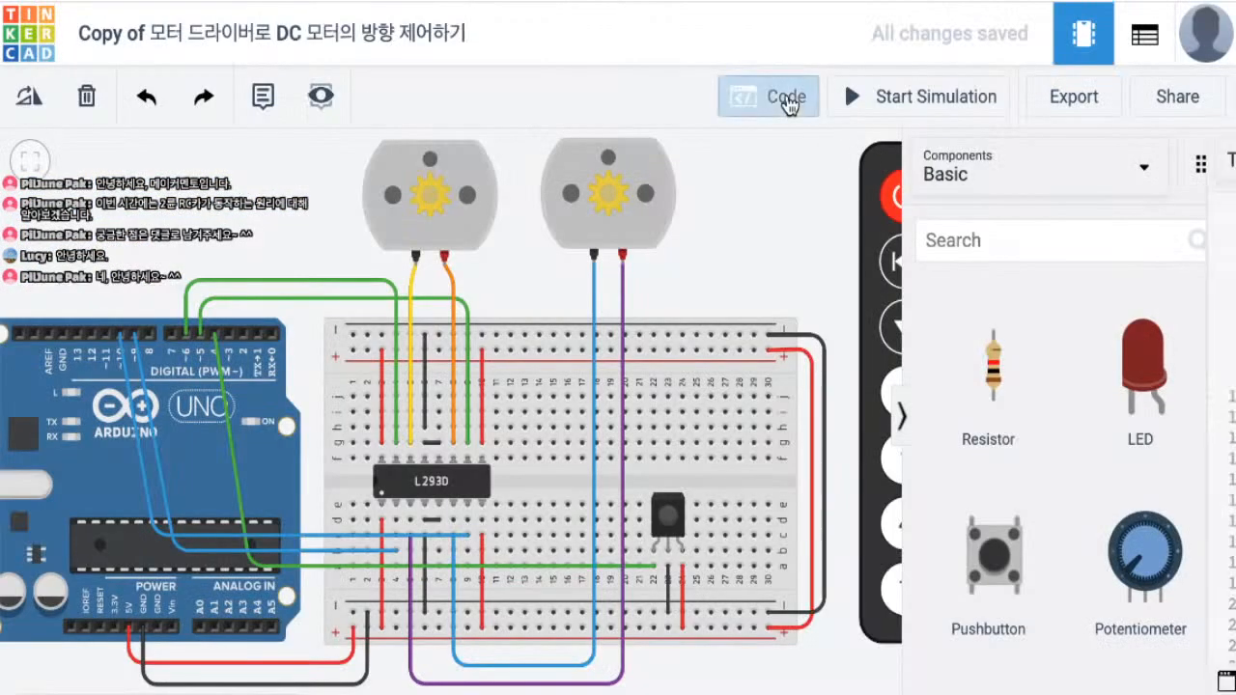
left_click(871, 381)
key("super+a")
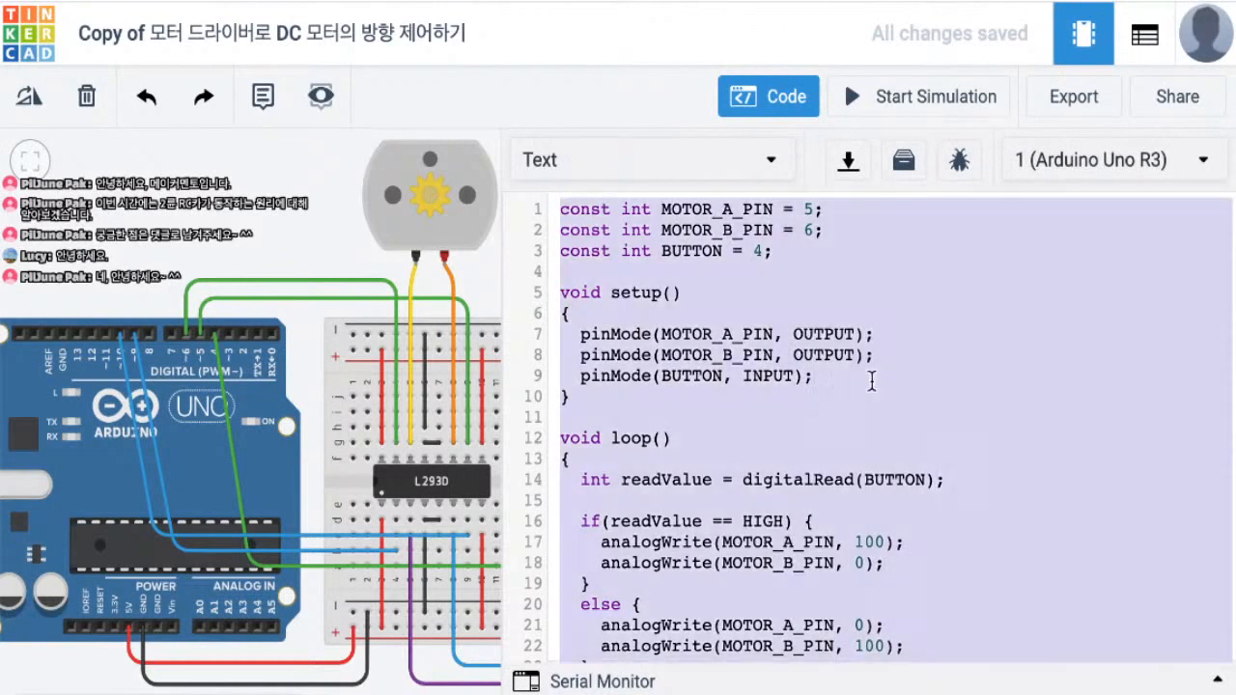
key("BackSpace")
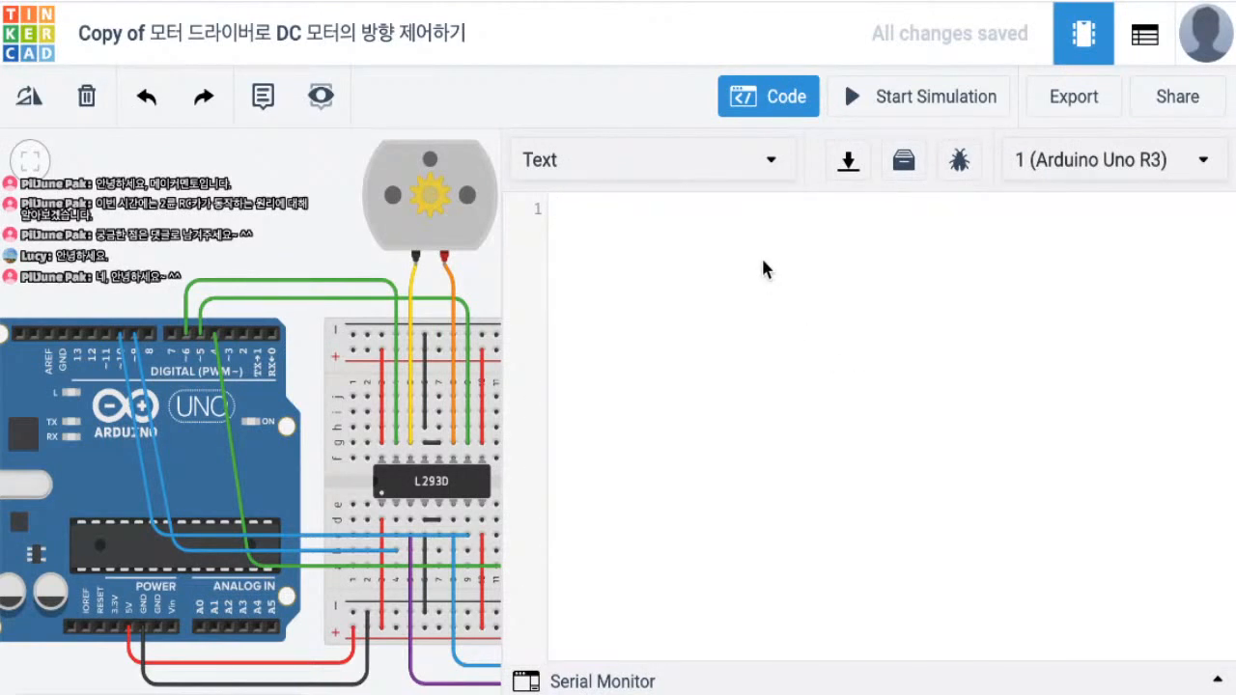
key("super+v")
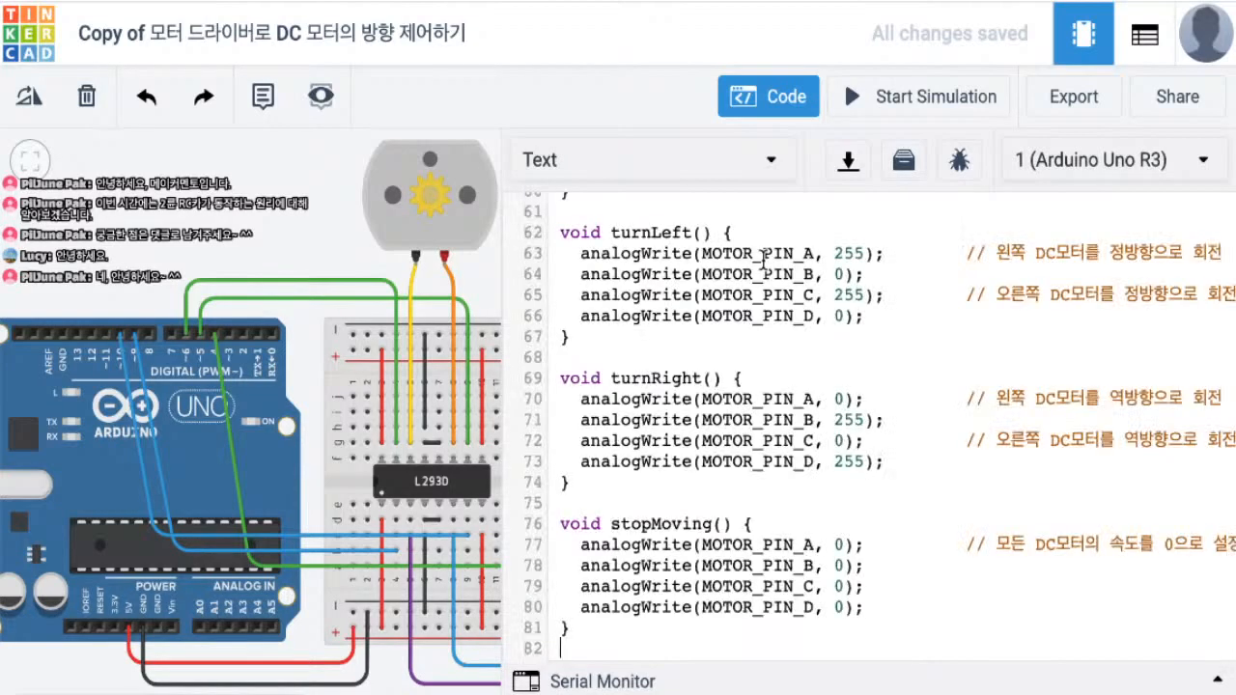
left_click(731, 355)
scroll(753, 344, "up", 10)
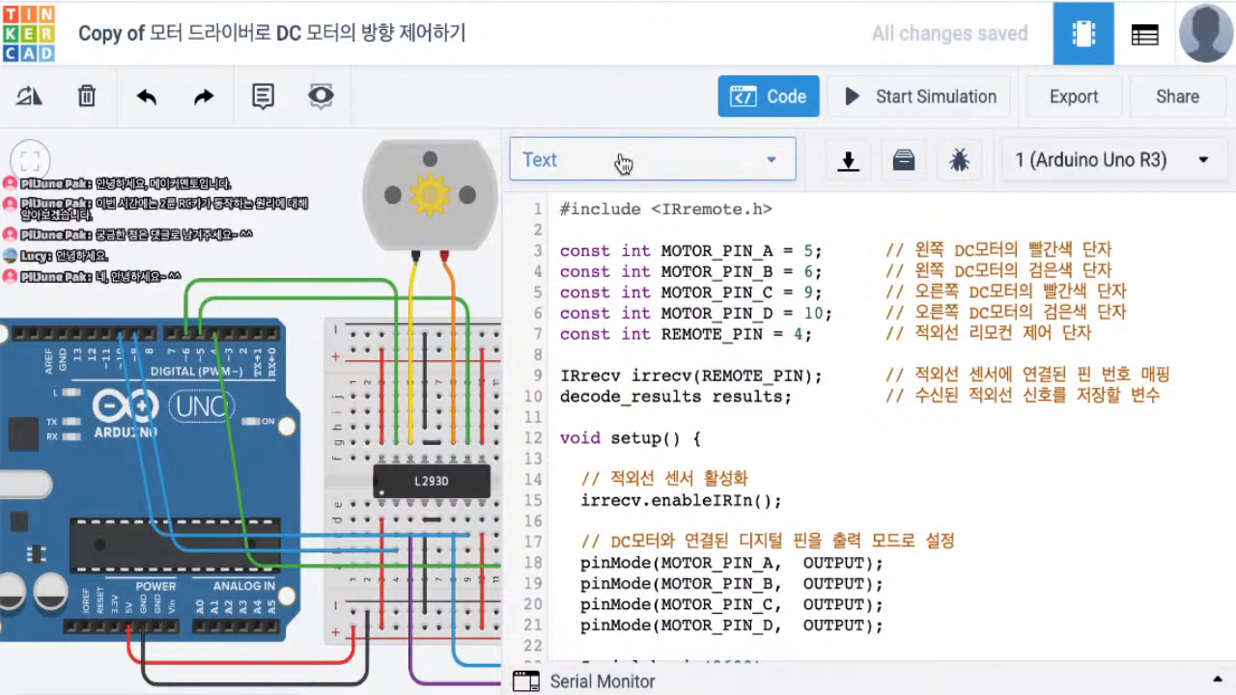
left_click(779, 98)
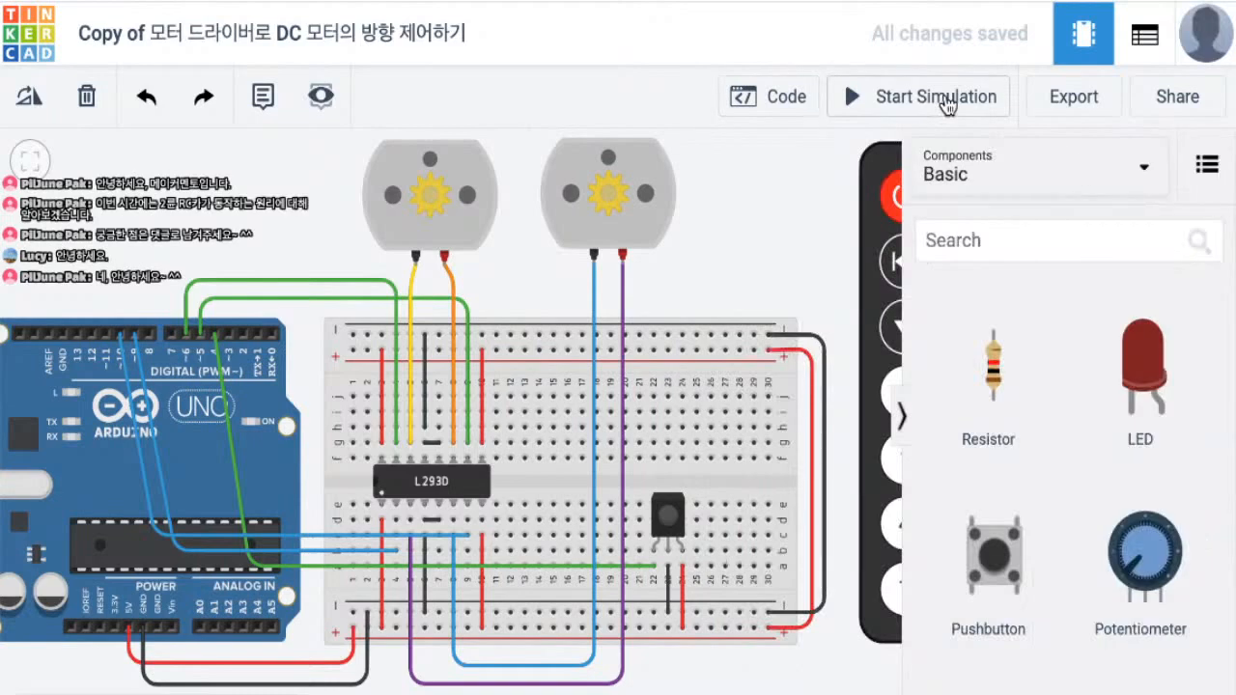
- Run the simulation, test both motors with the IR remote's buttons 2, 8, 6 and 5, and stop the simulation
left_click_drag(775, 185, 622, 214)
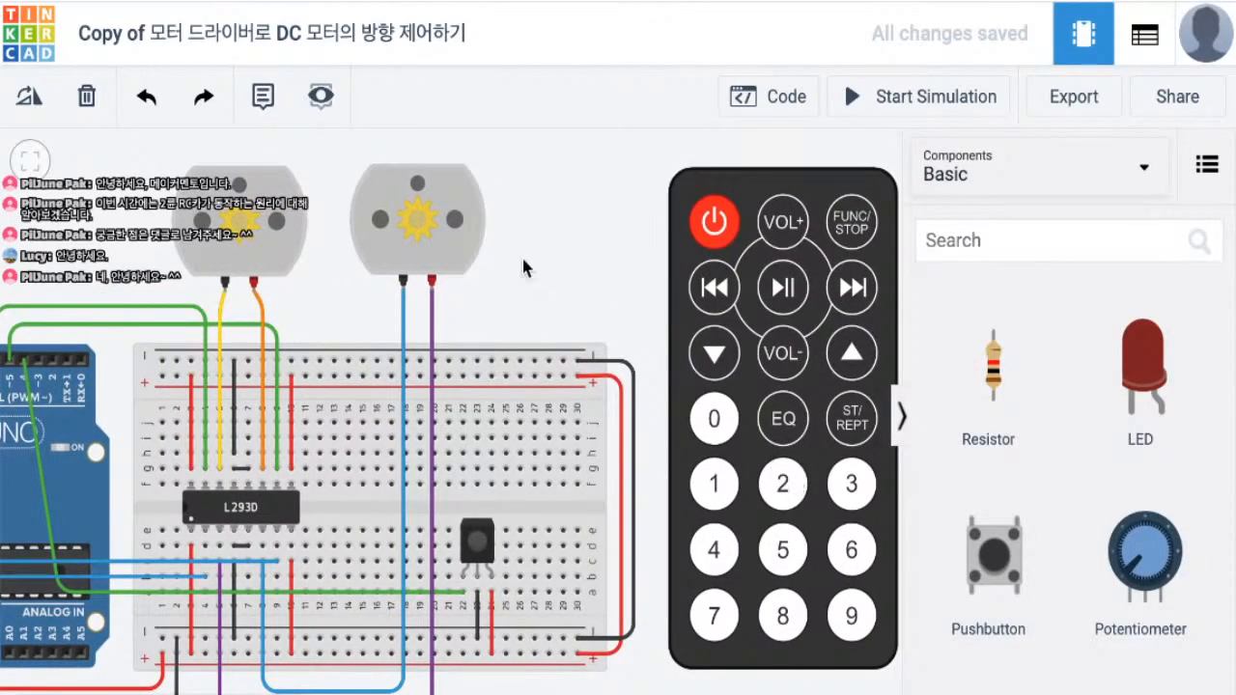
left_click(941, 99)
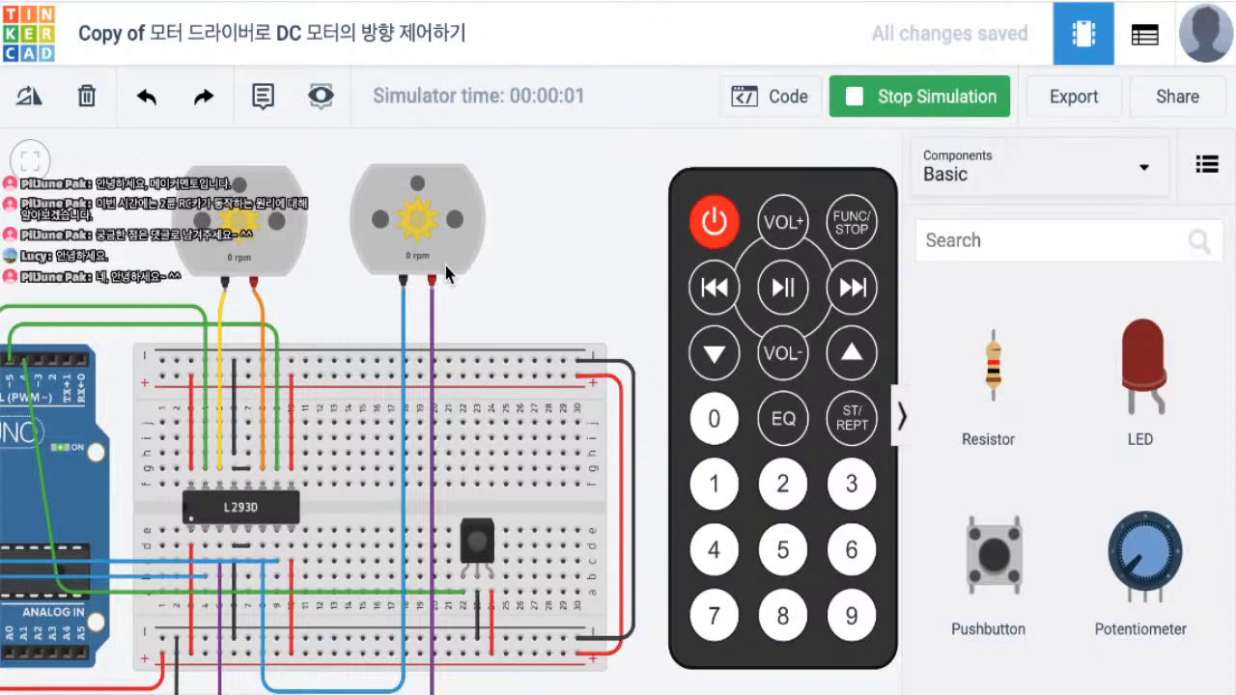
left_click(784, 497)
left_click(784, 623)
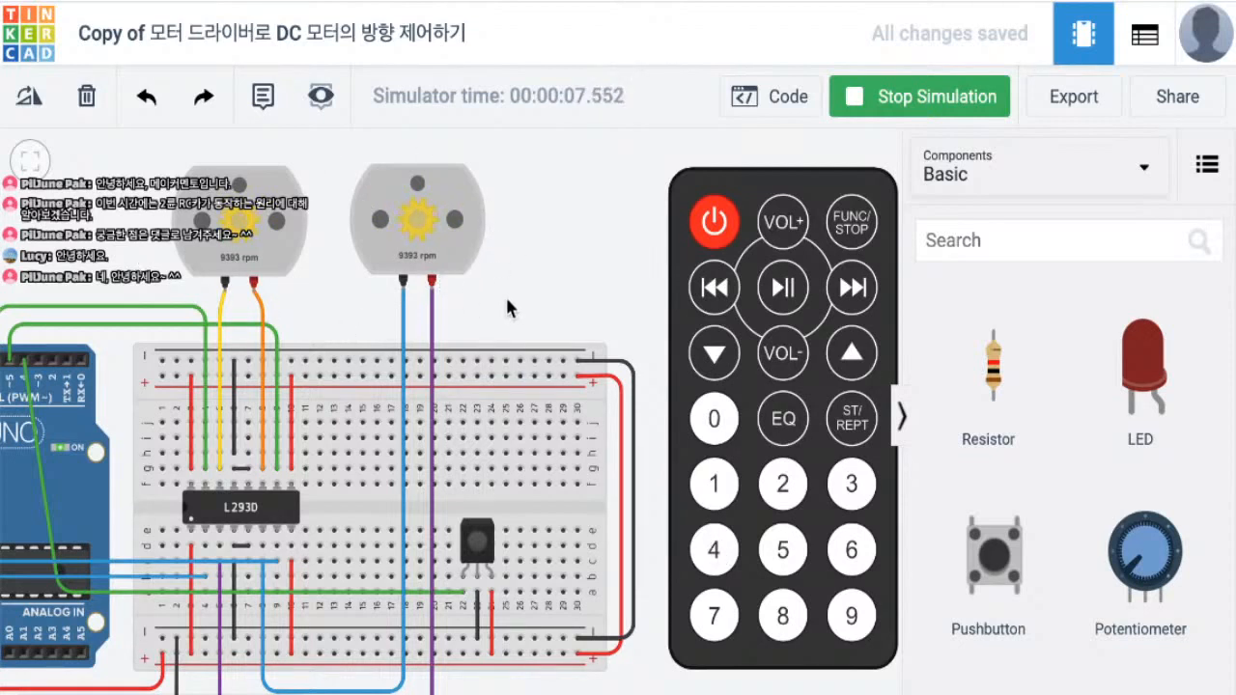
left_click(851, 550)
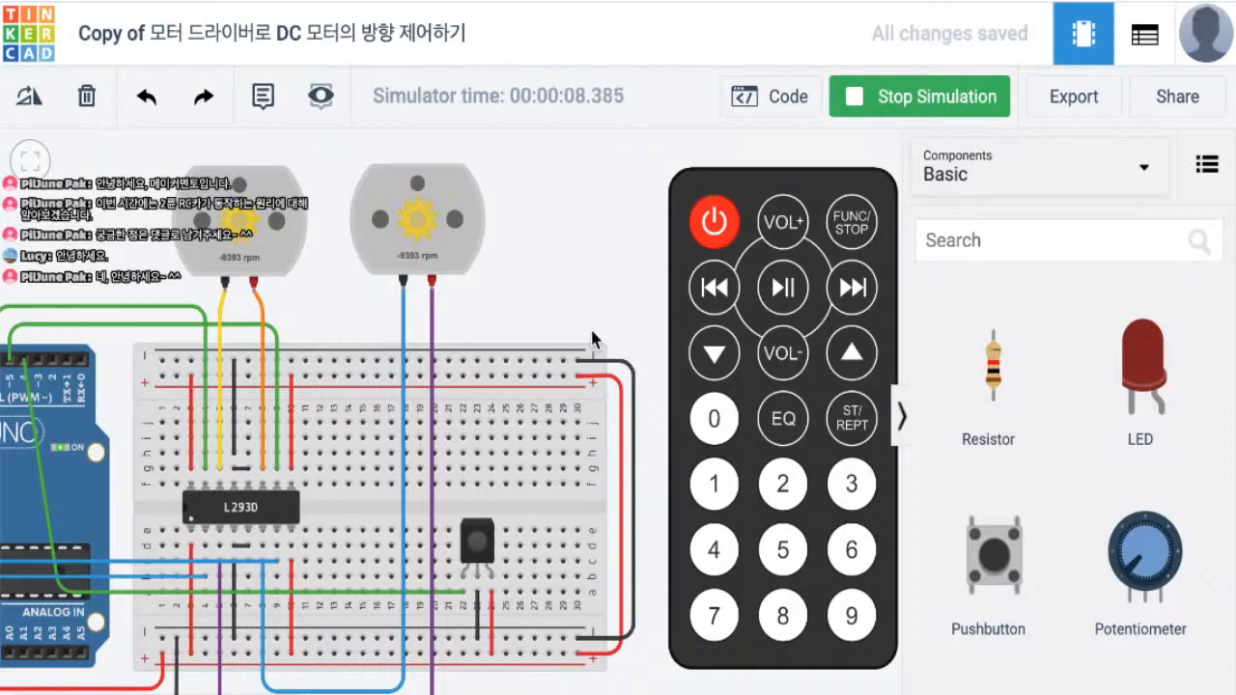
left_click(782, 553)
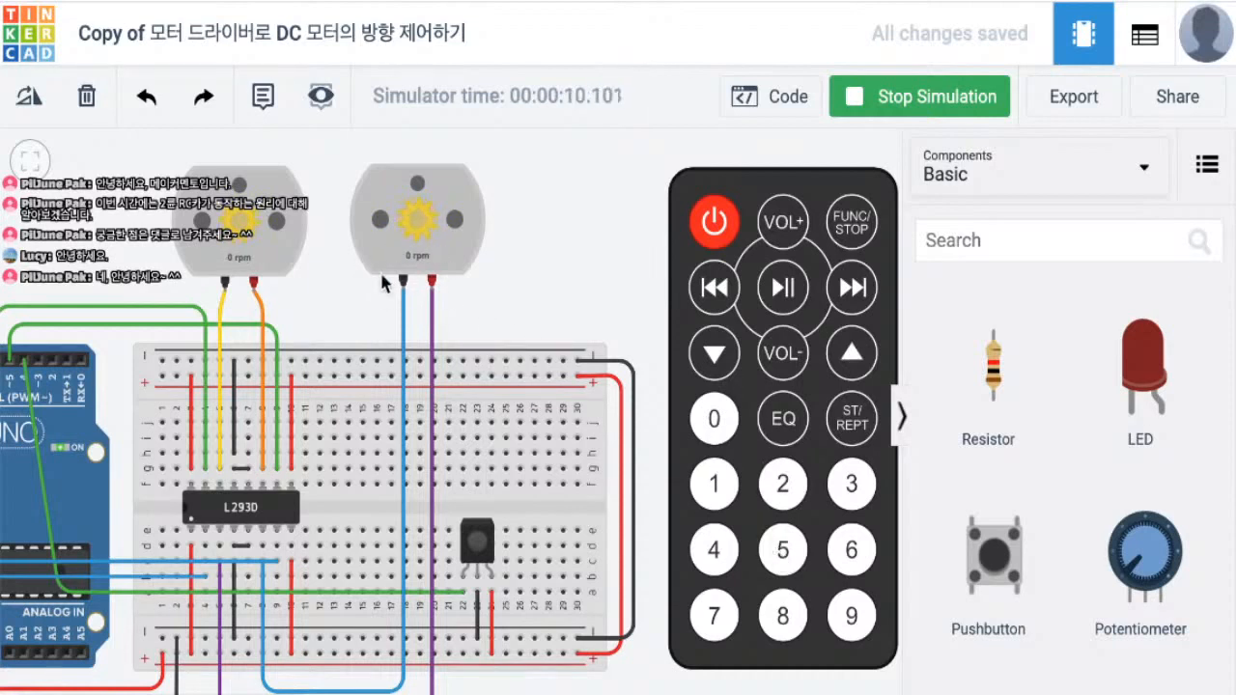
left_click(917, 100)
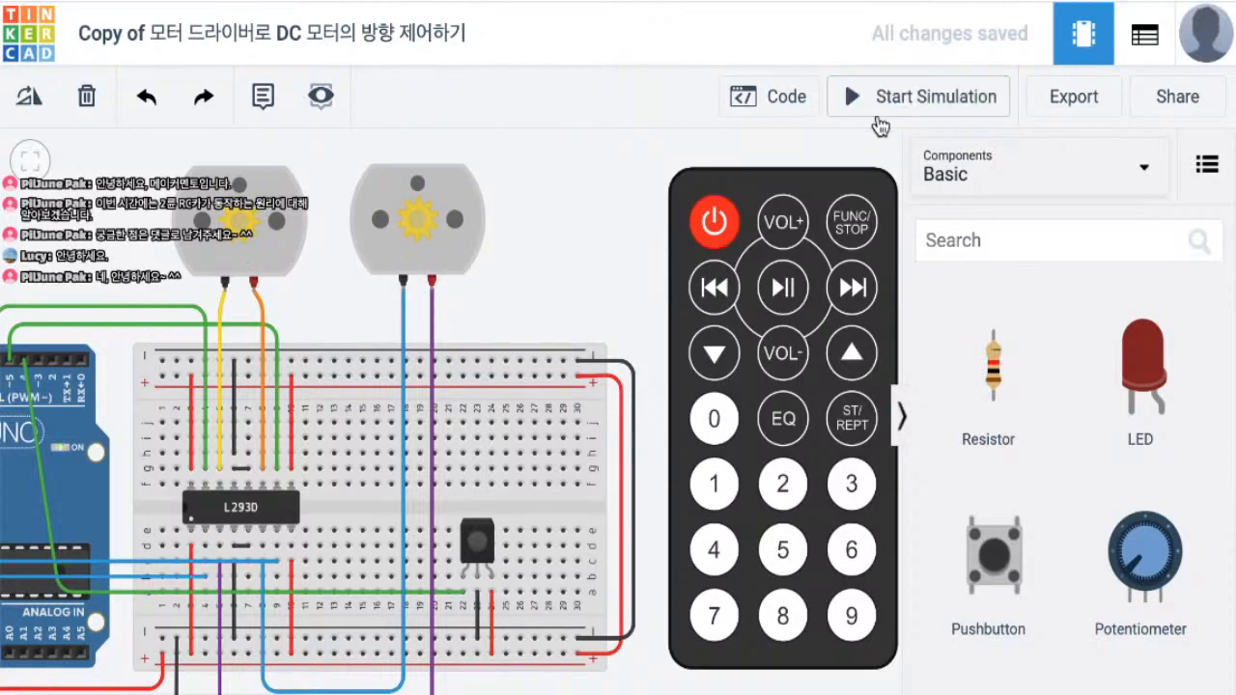